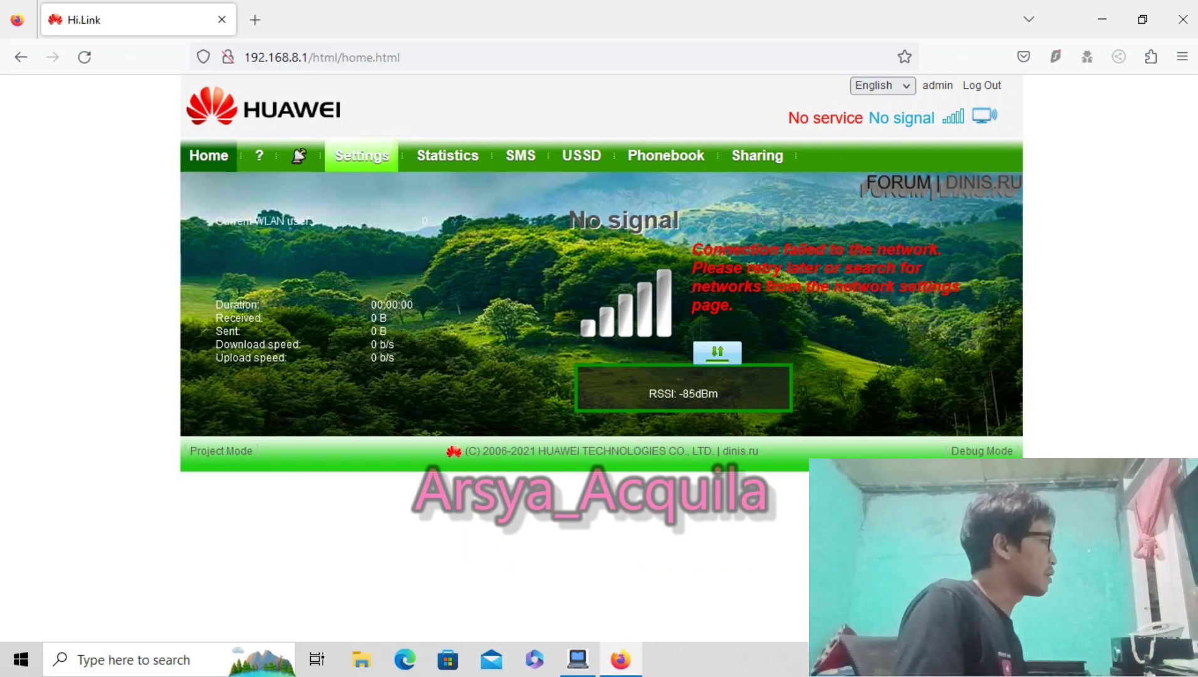
# - Open the dial-up Network Settings page to examine the base station lock and the LTE, UMTS and GSM band options
pyautogui.click(362, 156)
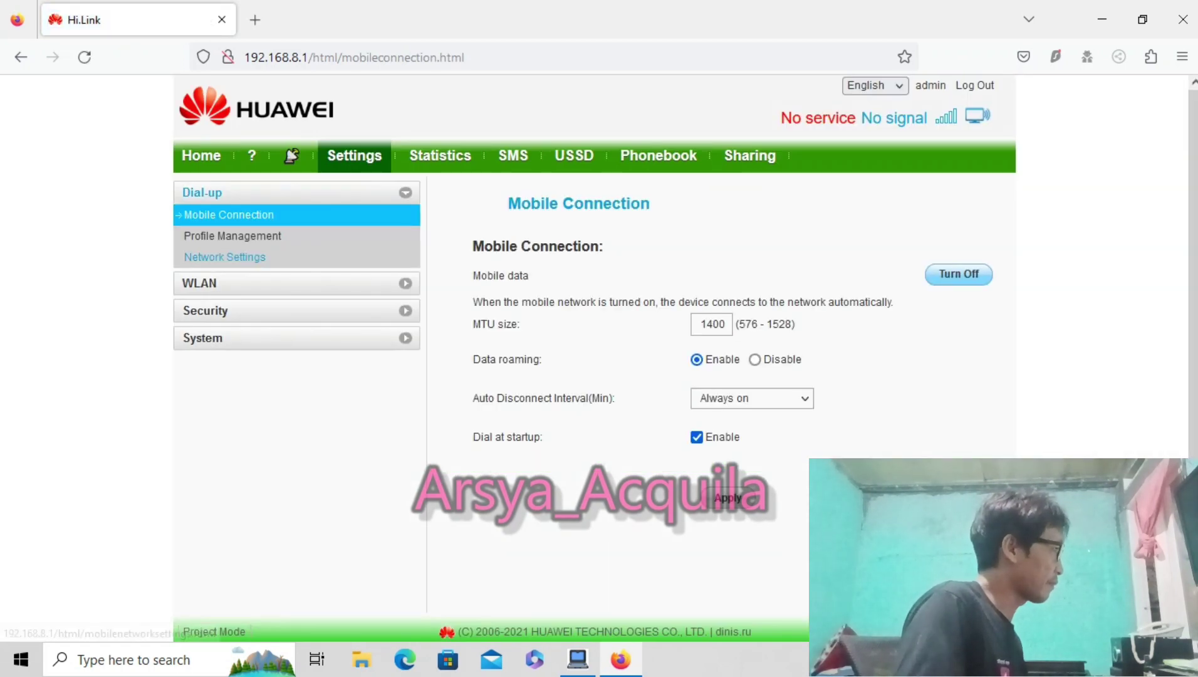
pyautogui.click(224, 257)
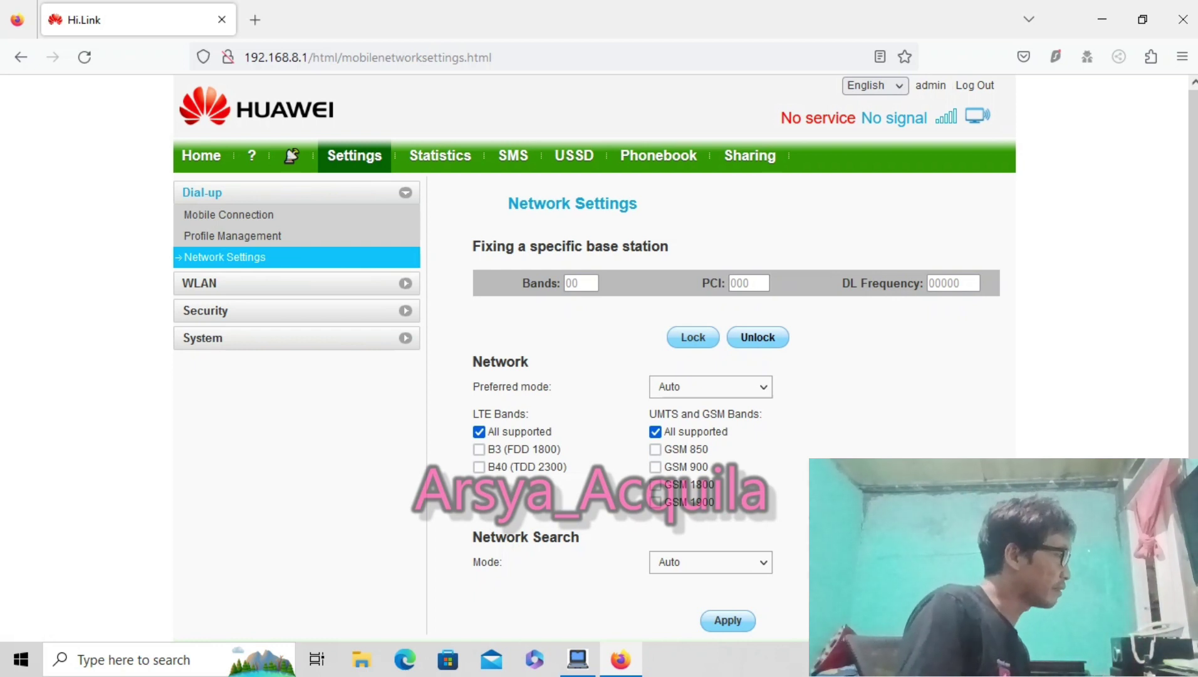
# - Examine the available choices for battery-free operation and autostart debugger ADB in the system's Mod Settings
pyautogui.click(202, 338)
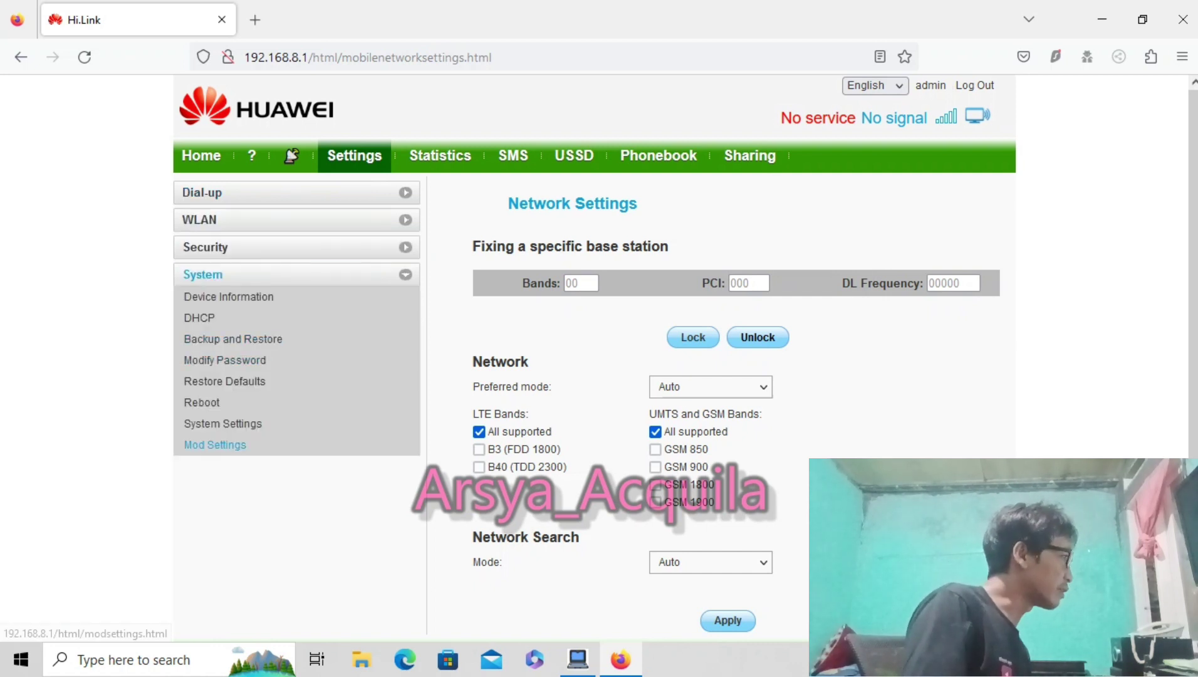
pyautogui.click(215, 445)
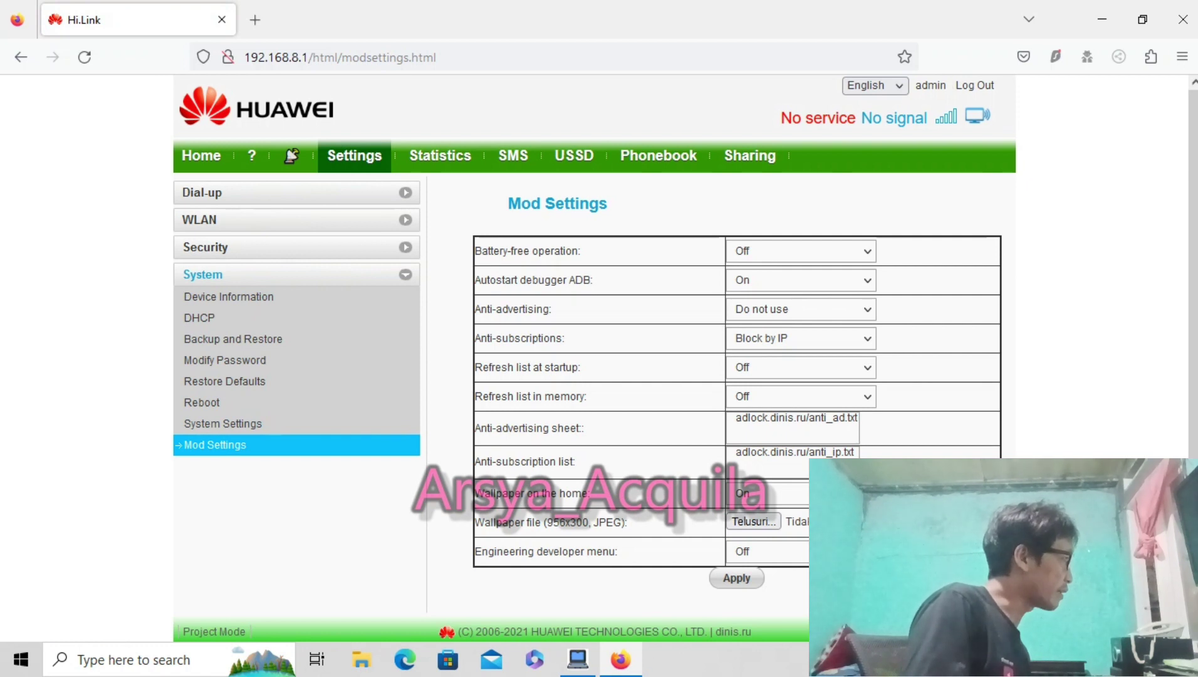
pyautogui.click(756, 251)
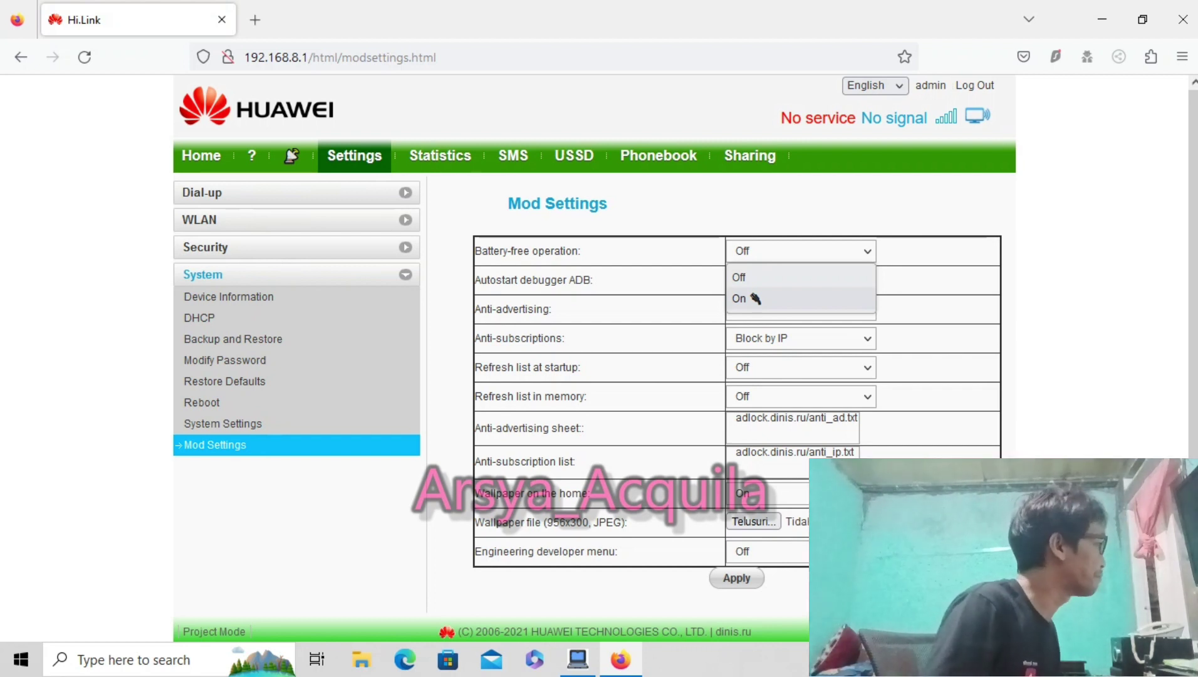
pyautogui.click(754, 299)
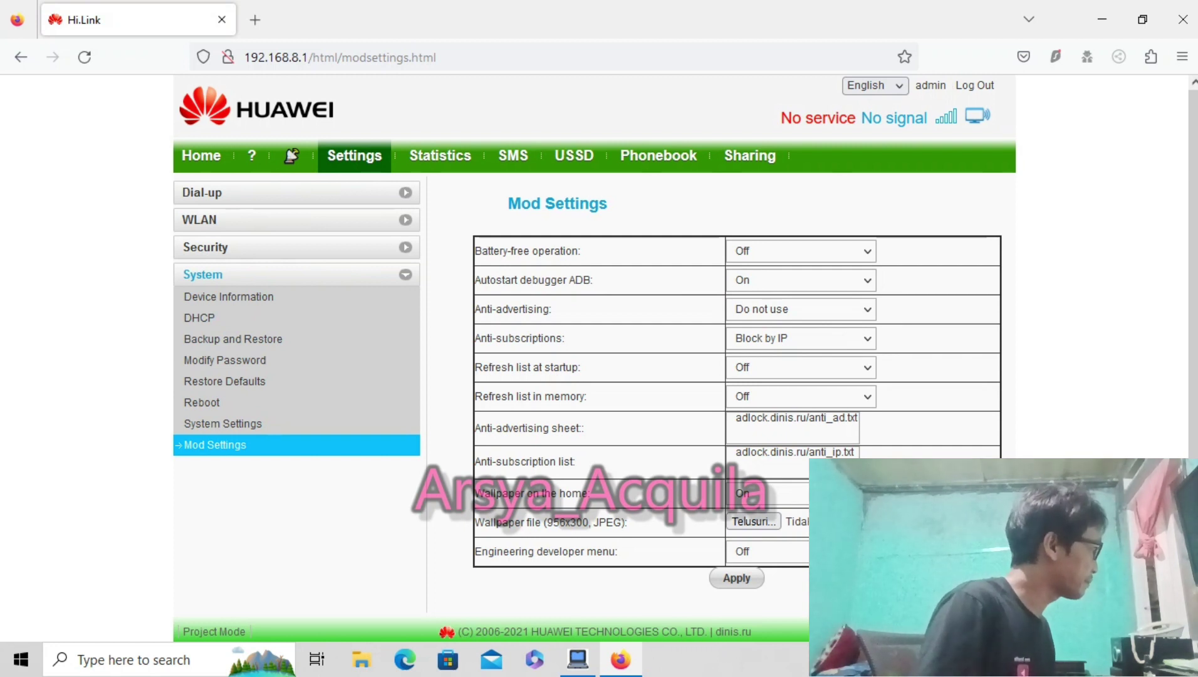
pyautogui.click(801, 280)
pyautogui.click(754, 326)
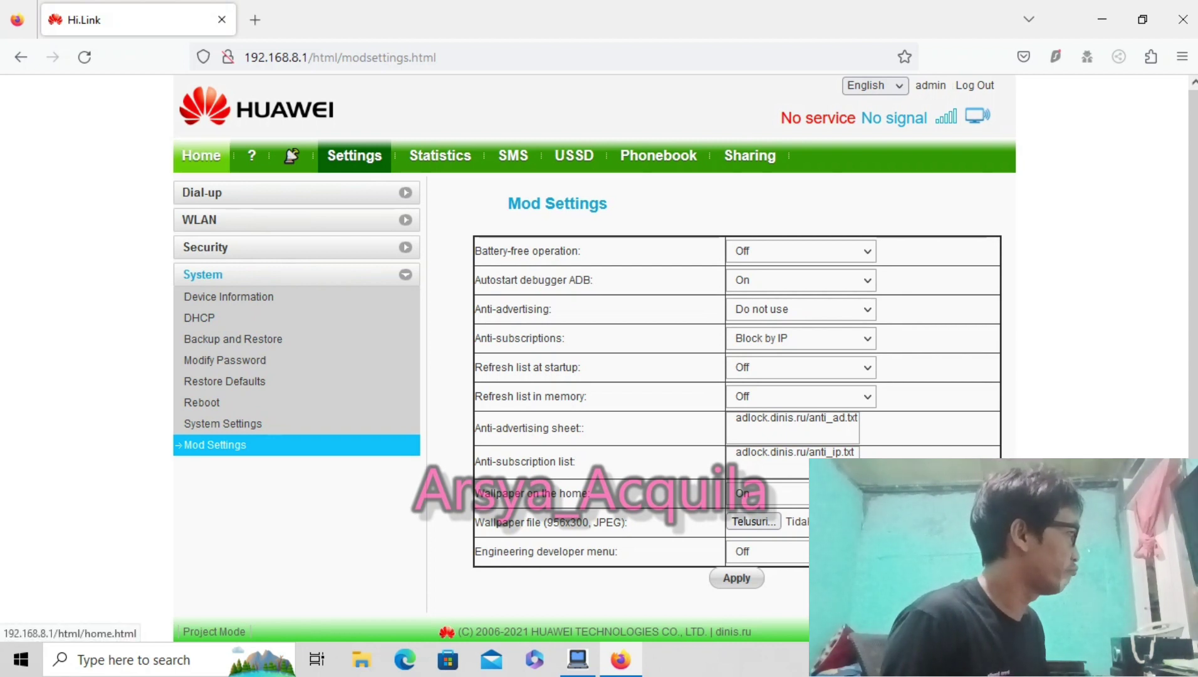
# - View the antenna pointing page with its signal and Web UI version details, and return to the home page
pyautogui.click(201, 155)
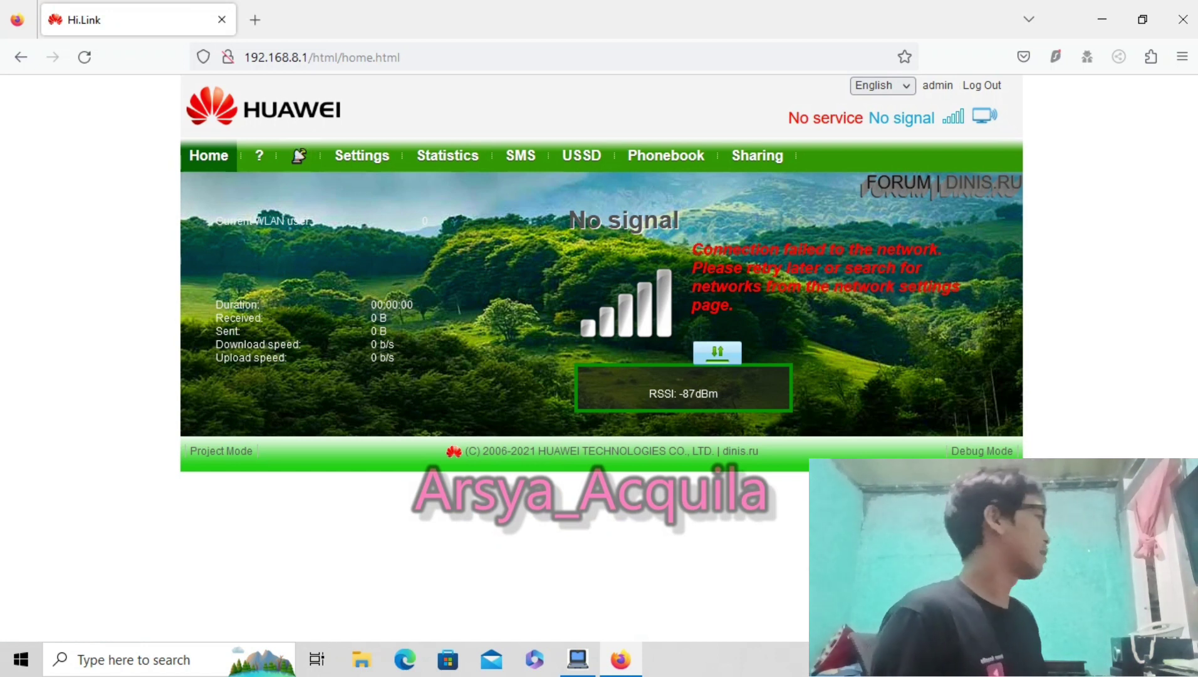
pyautogui.click(299, 156)
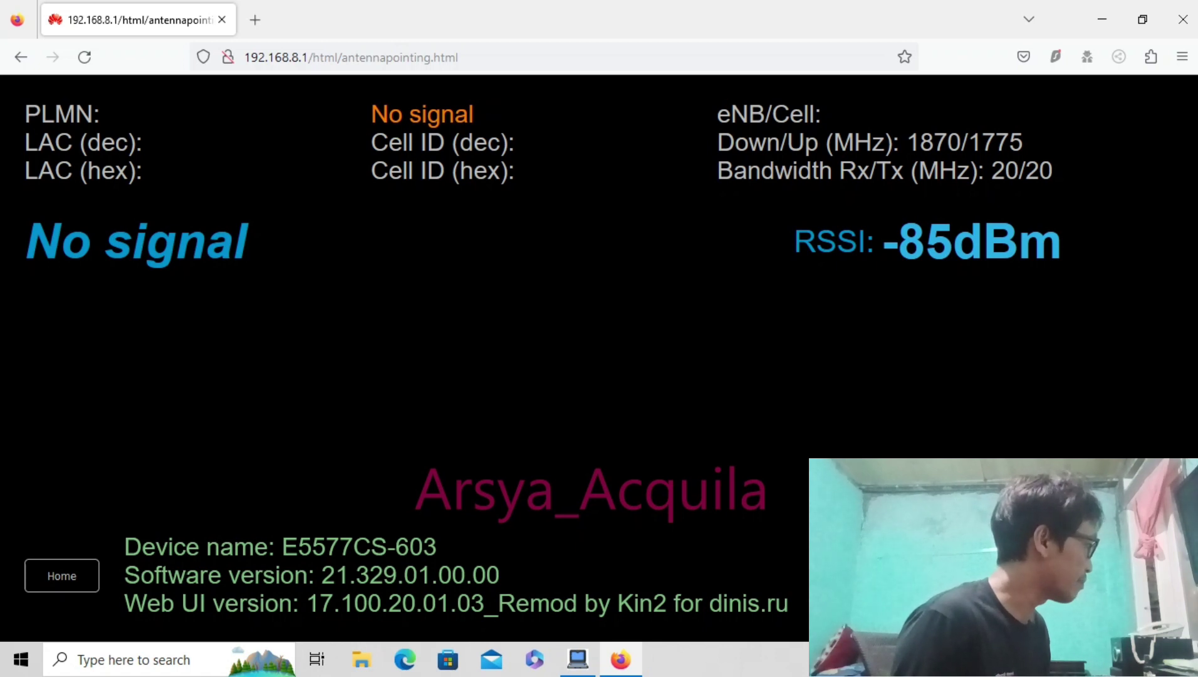
pyautogui.moveTo(306, 602); pyautogui.dragTo(788, 603)
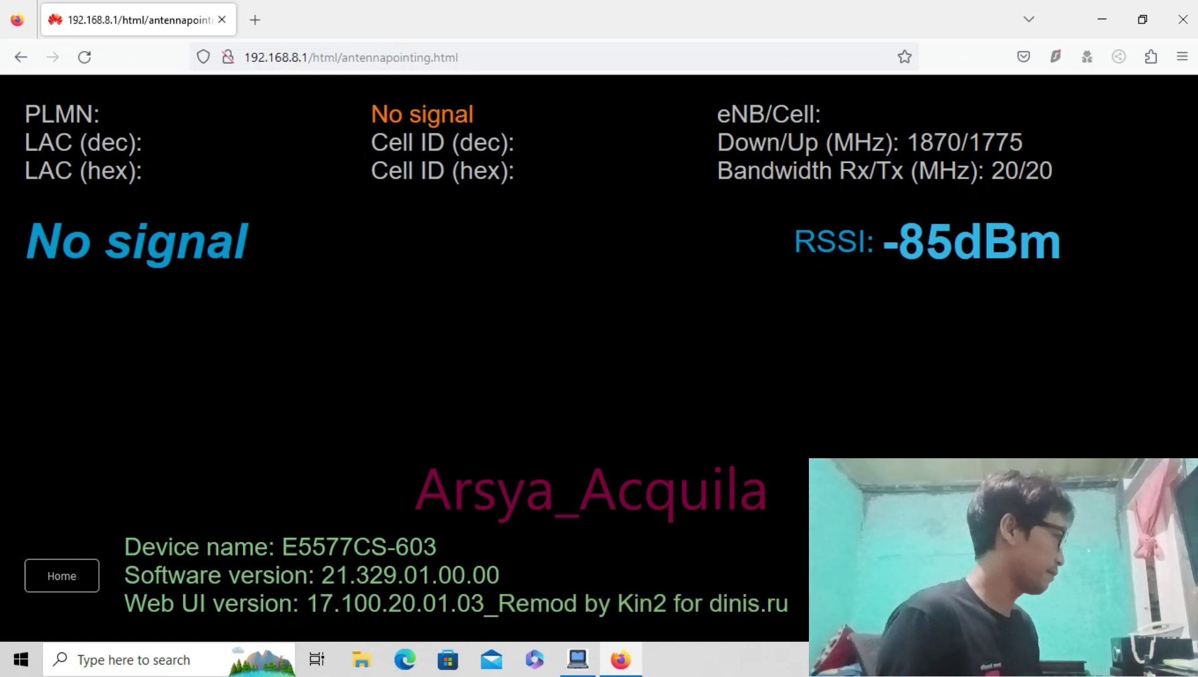
pyautogui.click(61, 575)
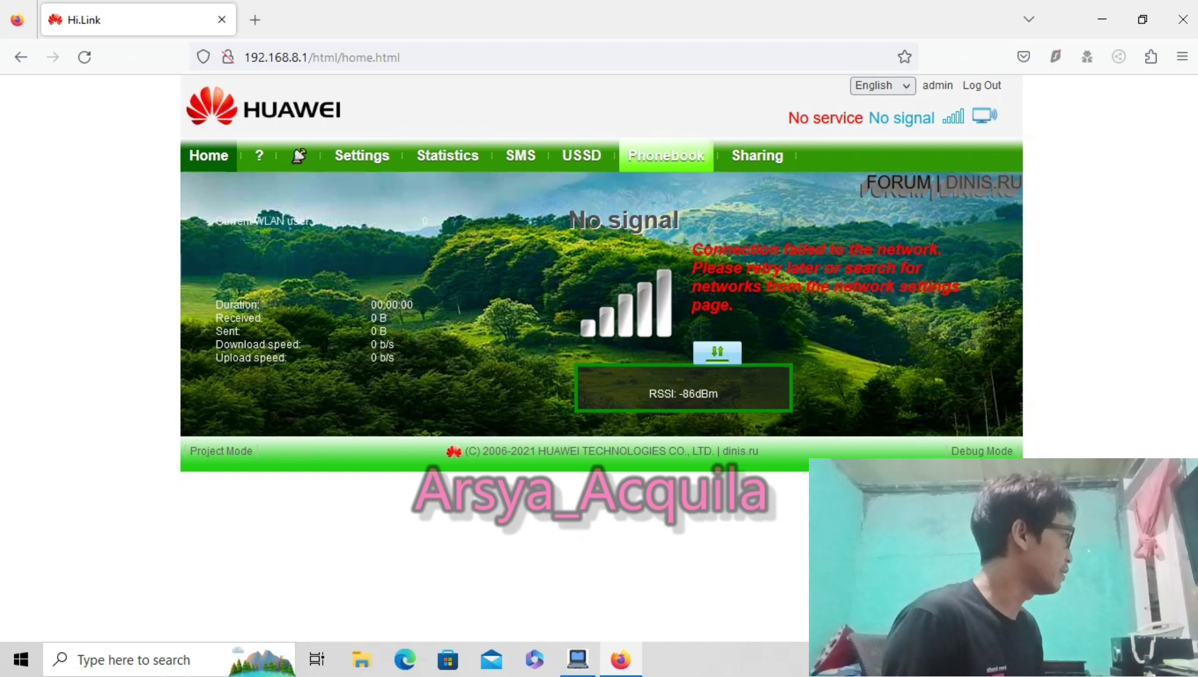
# - Return to the dial-up Network Settings page and review its base station and network band options
pyautogui.click(362, 156)
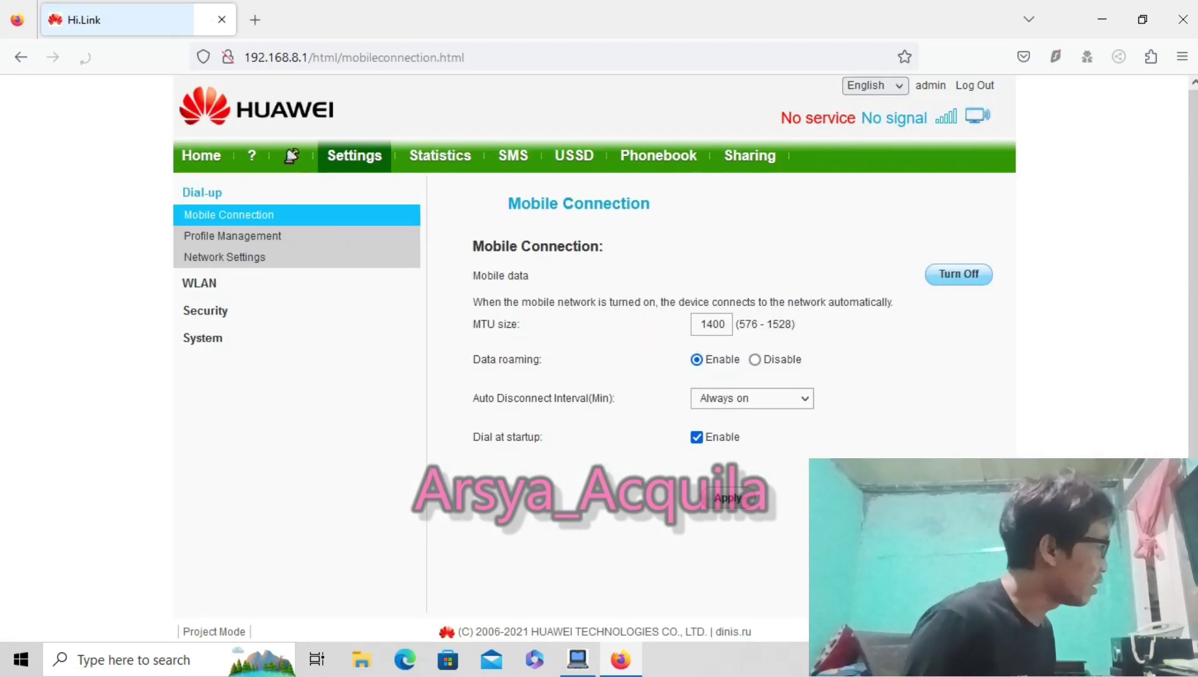
pyautogui.click(203, 337)
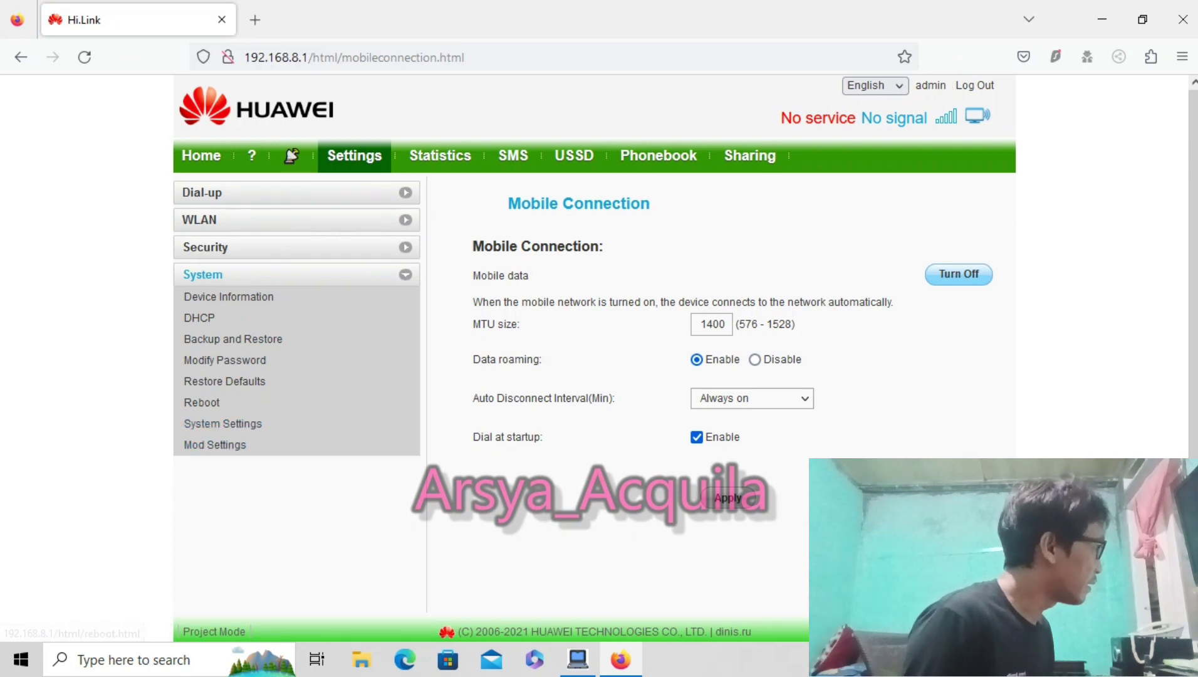
pyautogui.click(201, 155)
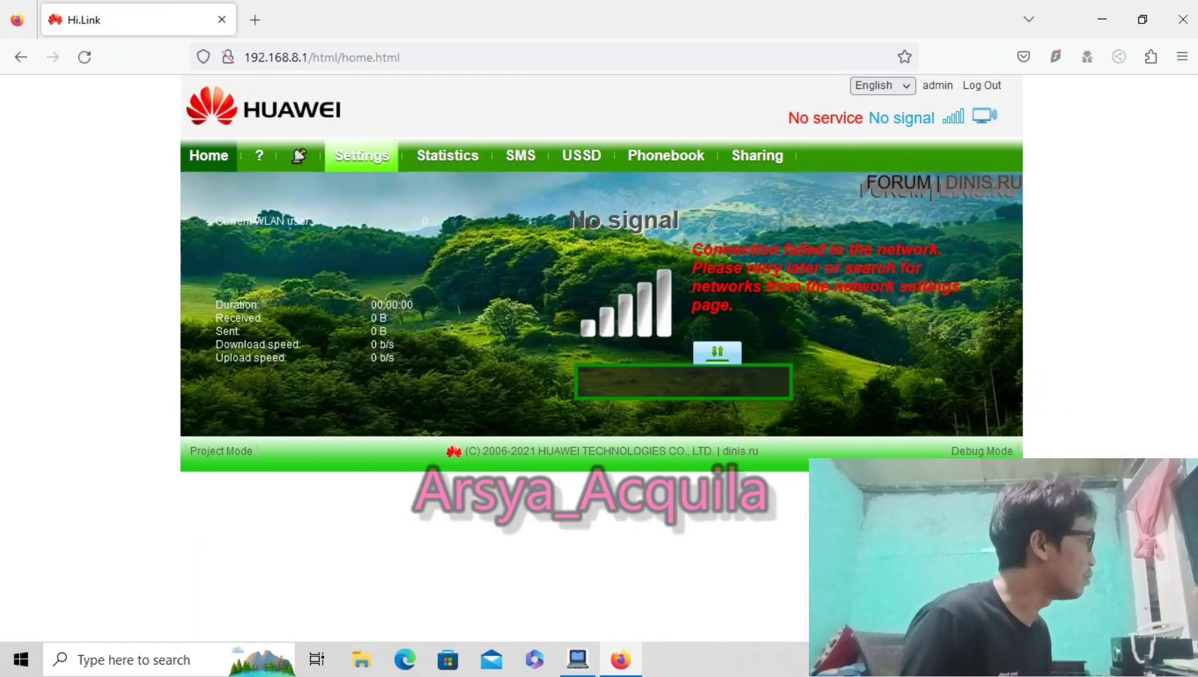
pyautogui.click(362, 155)
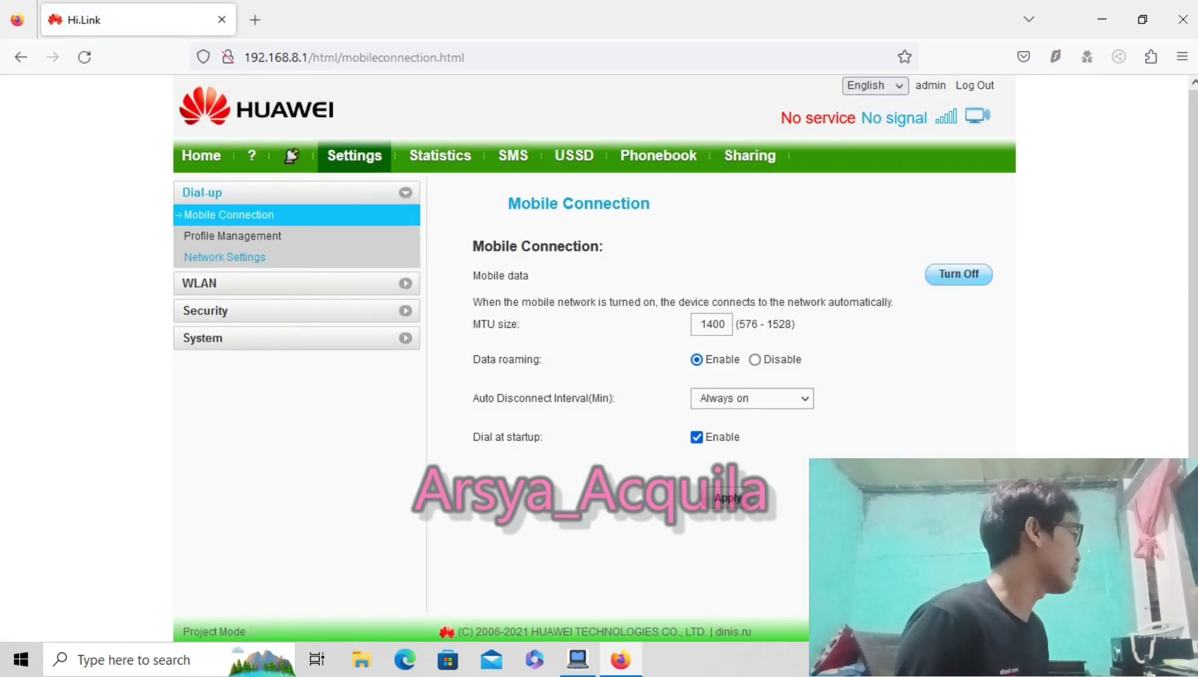
pyautogui.click(224, 257)
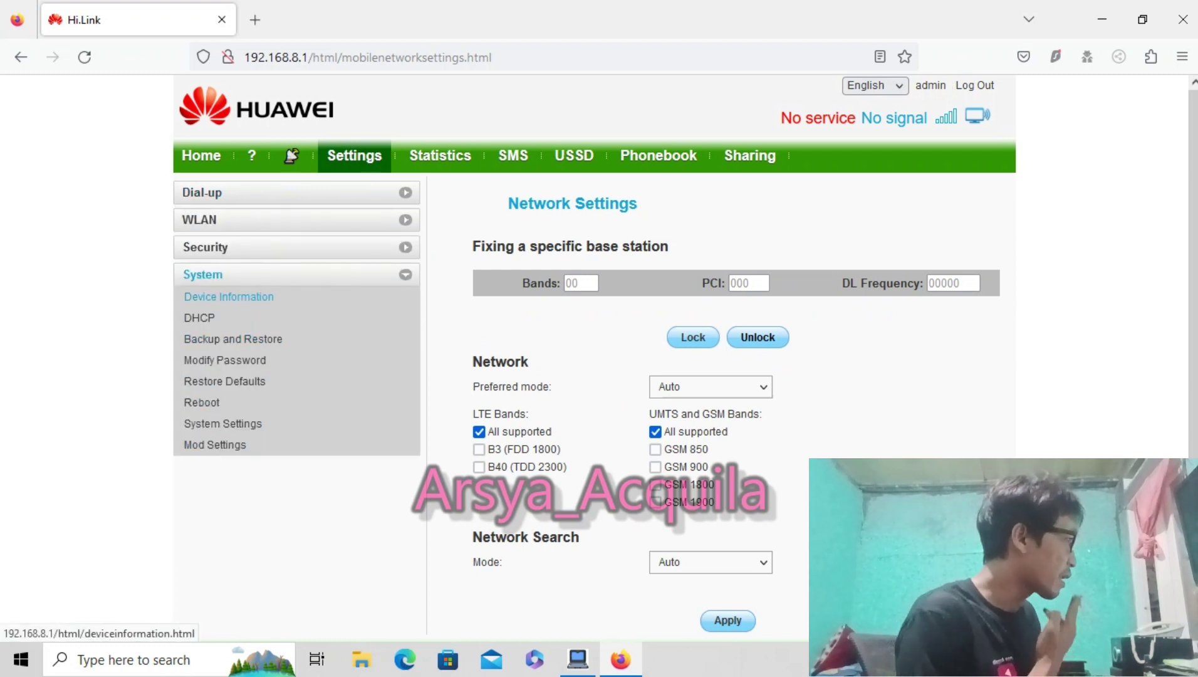
# - Review the modem's Device Information page and its DHCP server settings
pyautogui.click(229, 297)
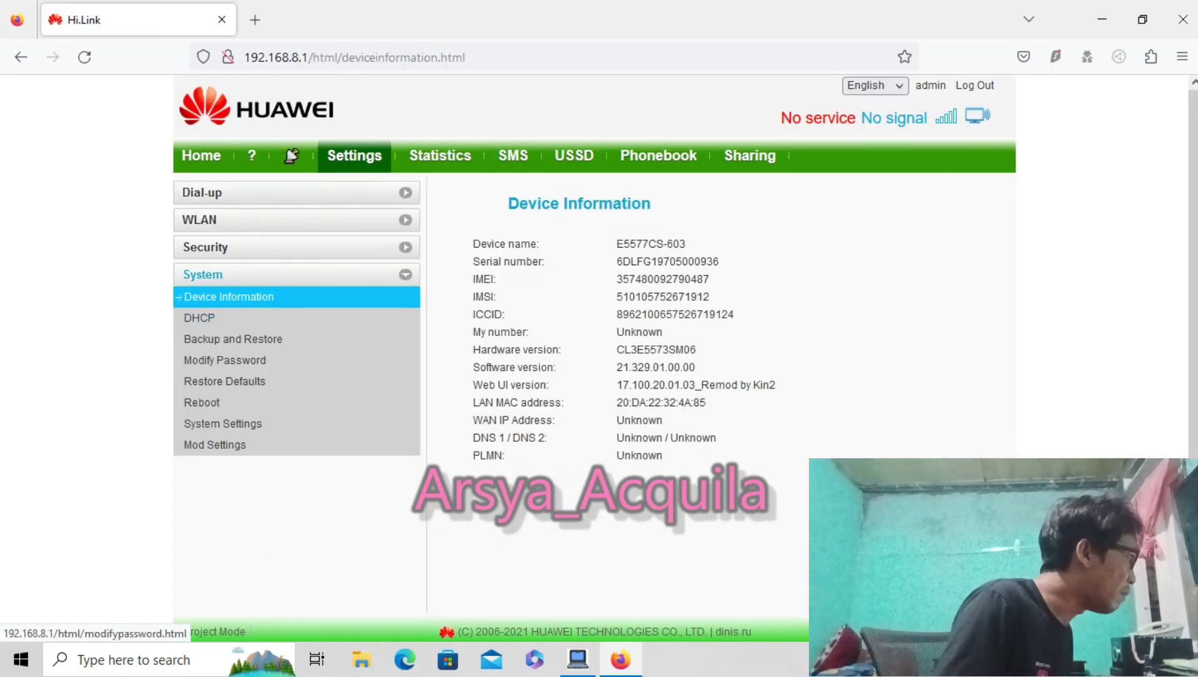
pyautogui.click(199, 318)
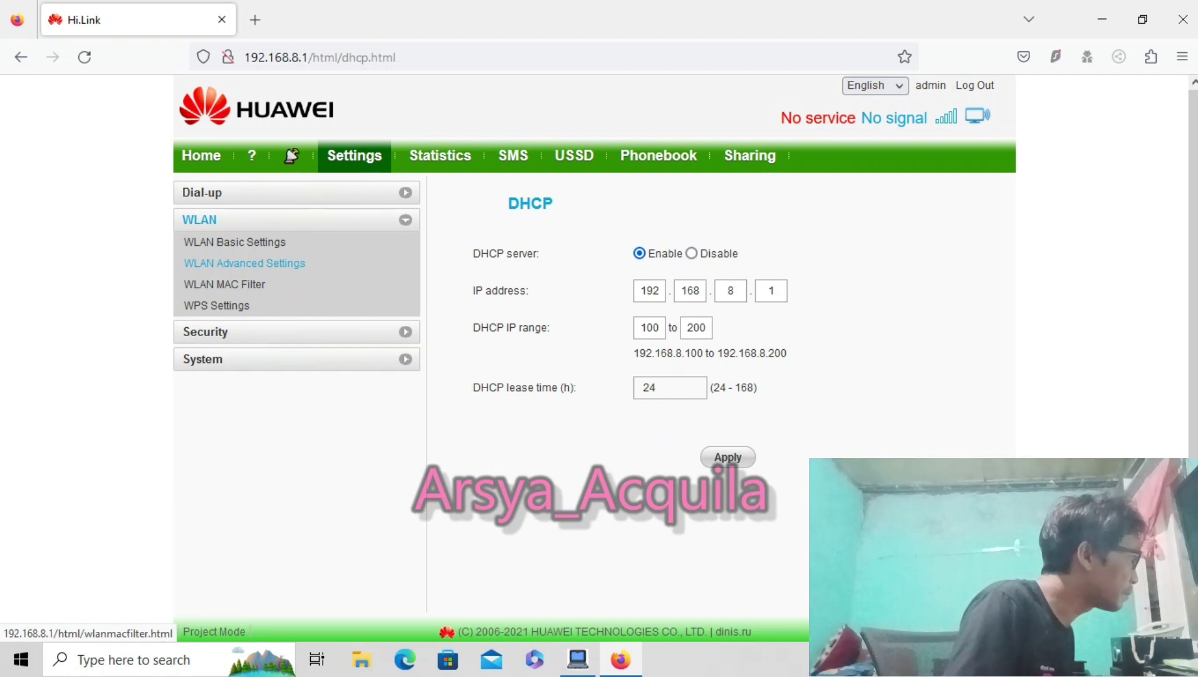
# - Examine the Wi-Fi bandwidth and channel choices in WLAN Advanced Settings, keeping 20MHz, and view the WLAN MAC Filter page
pyautogui.click(245, 263)
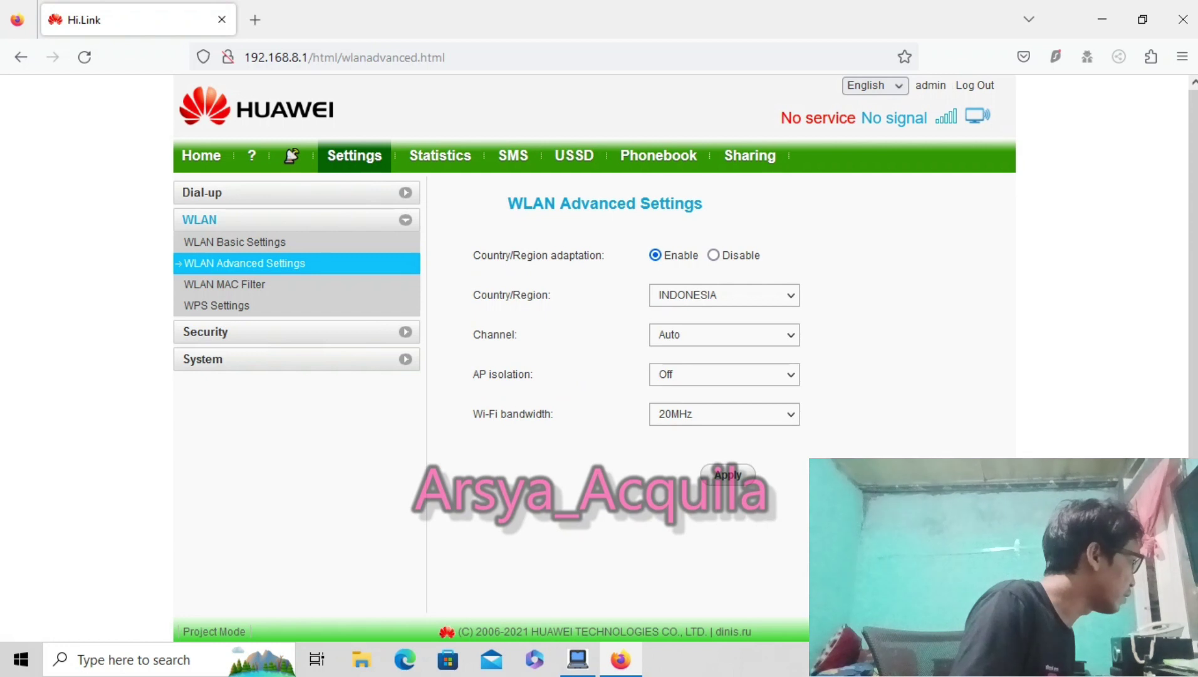
pyautogui.click(724, 414)
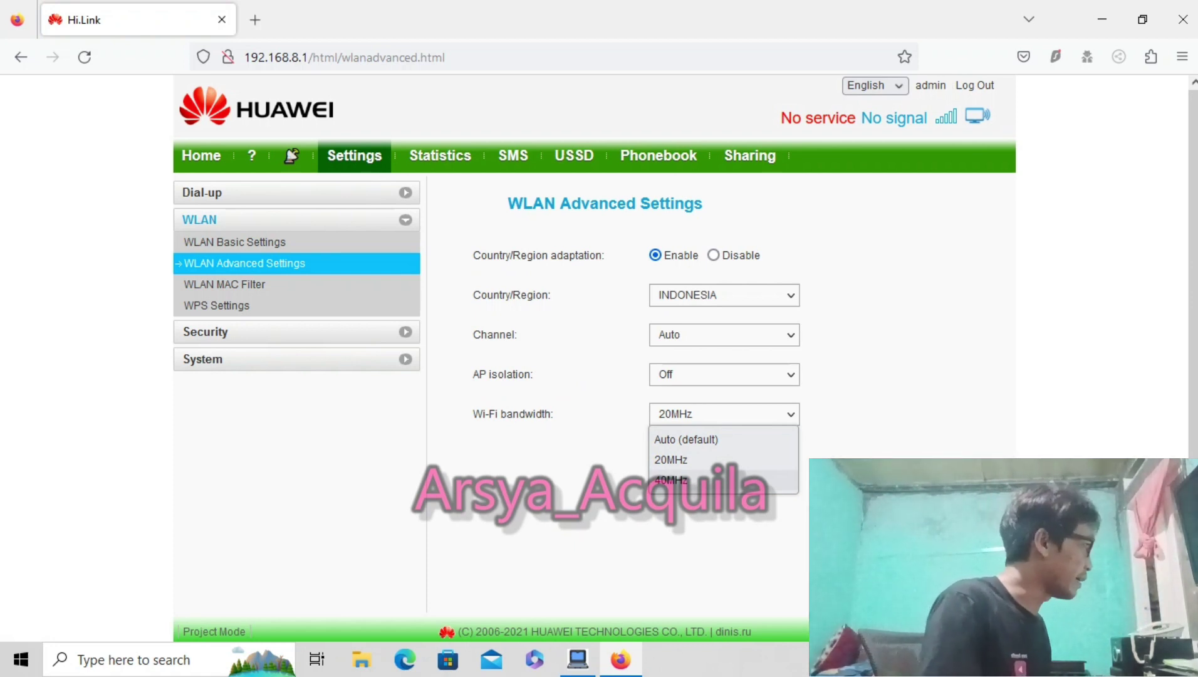
pyautogui.click(671, 460)
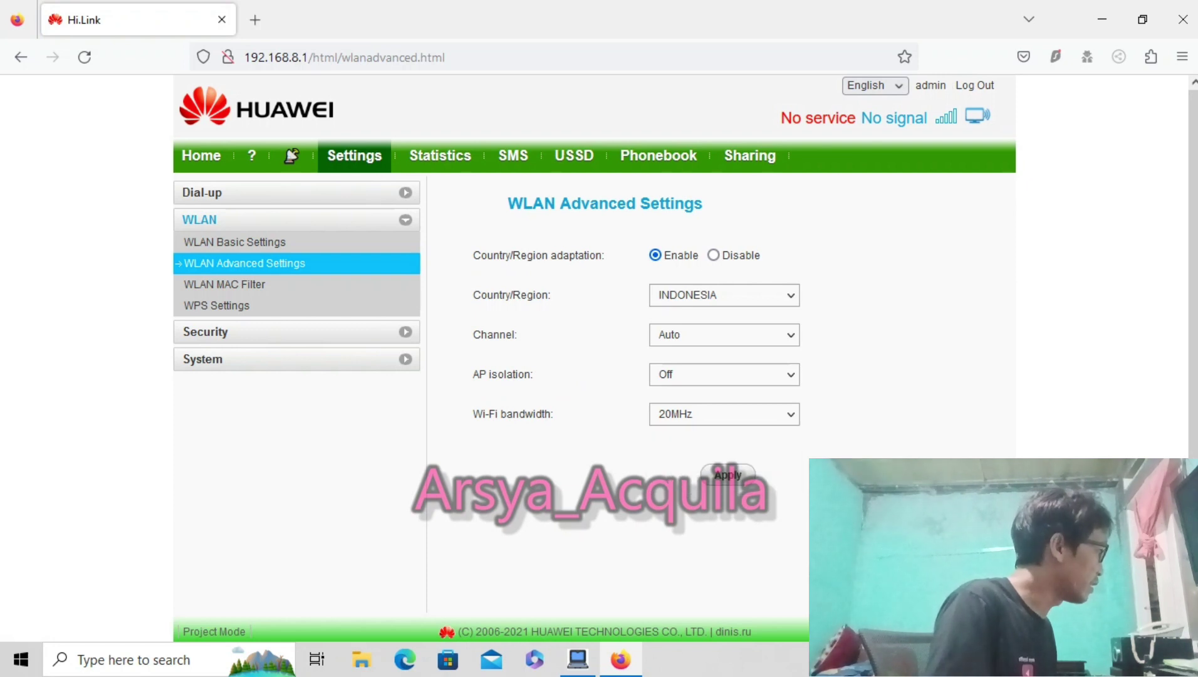
pyautogui.click(724, 334)
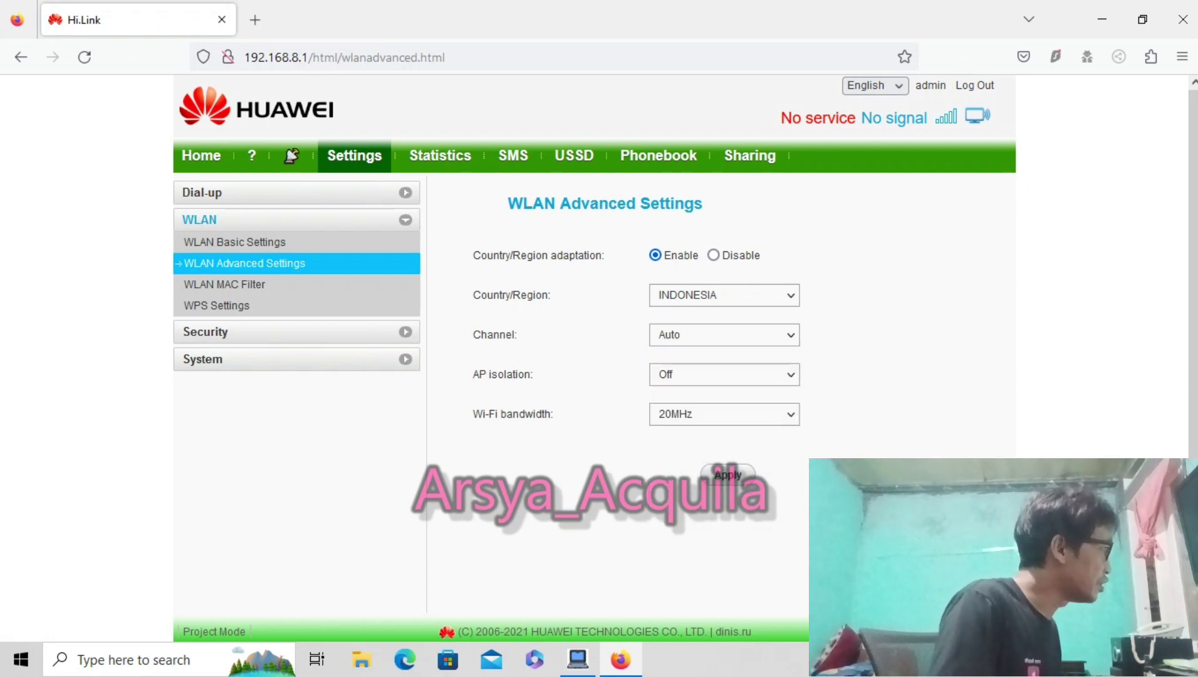
pyautogui.press('Escape')
pyautogui.click(225, 284)
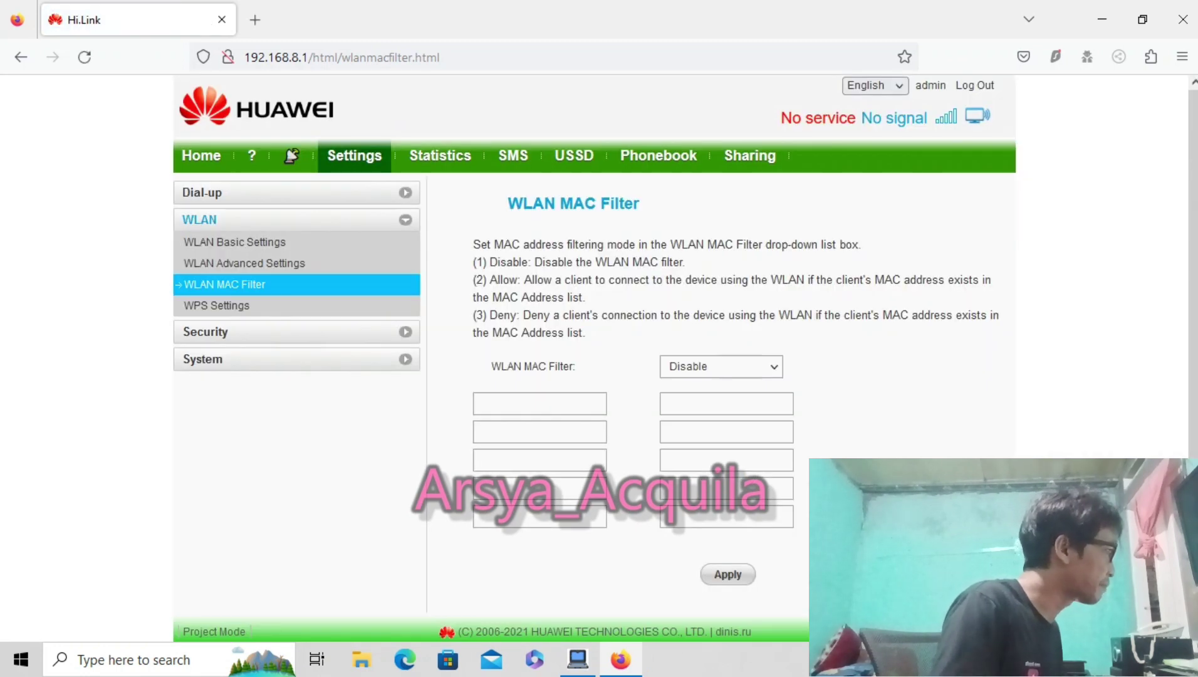
# - Review the system's Mod Settings page and return to the home page
pyautogui.click(202, 359)
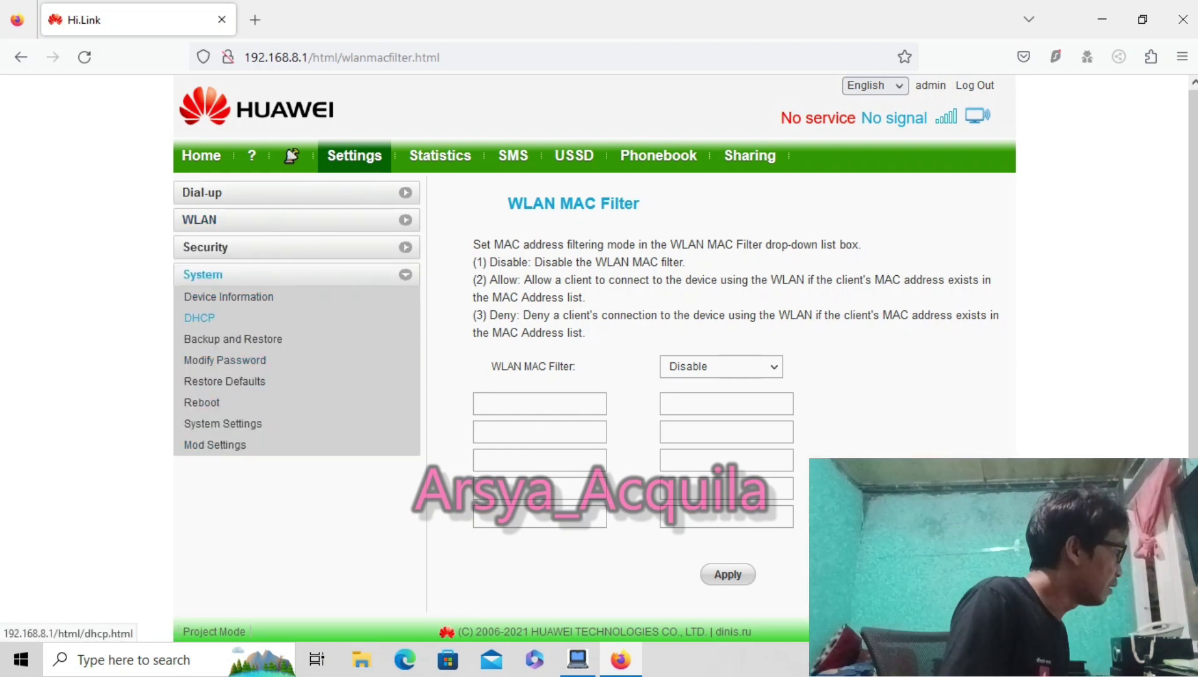
pyautogui.click(215, 444)
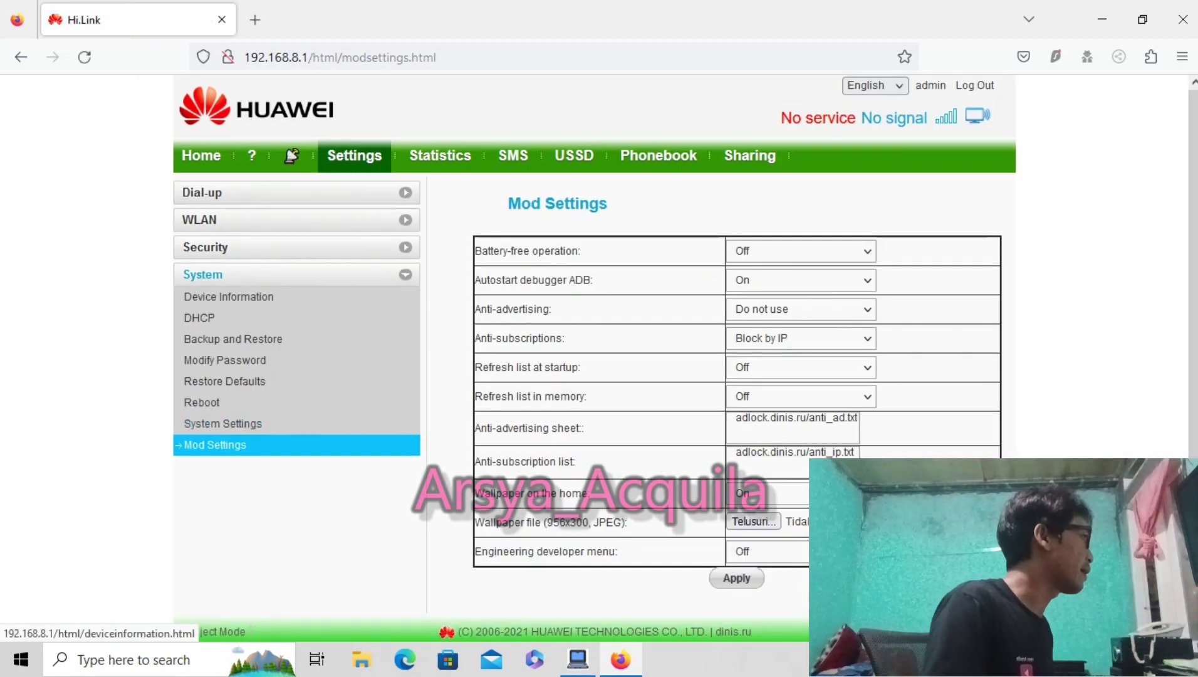
pyautogui.click(201, 156)
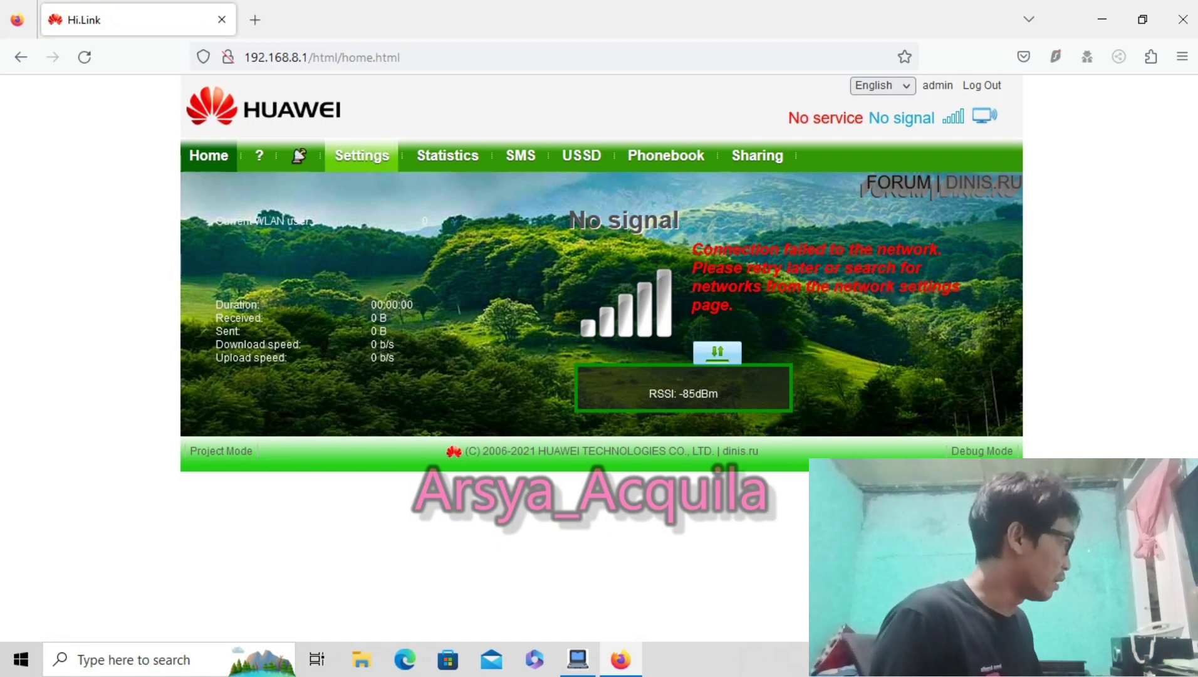
# - Examine the Auto Disconnect Interval choices on the Mobile Connection page without changing them, and return to the home page
pyautogui.click(361, 155)
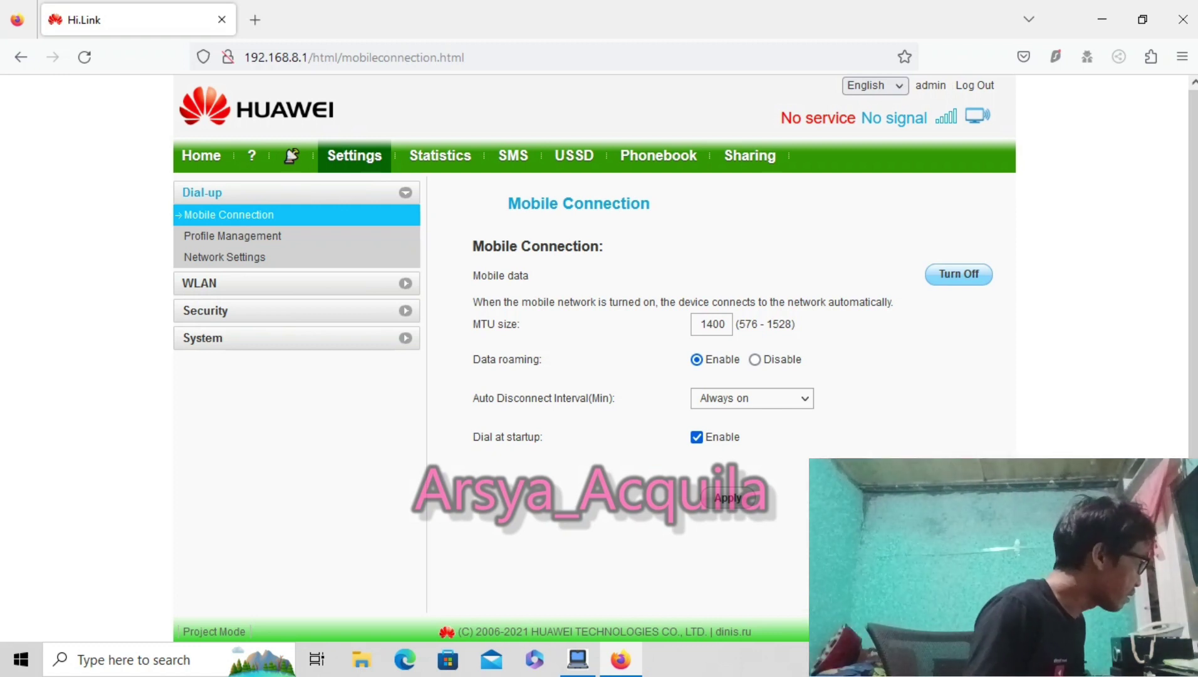
pyautogui.click(752, 398)
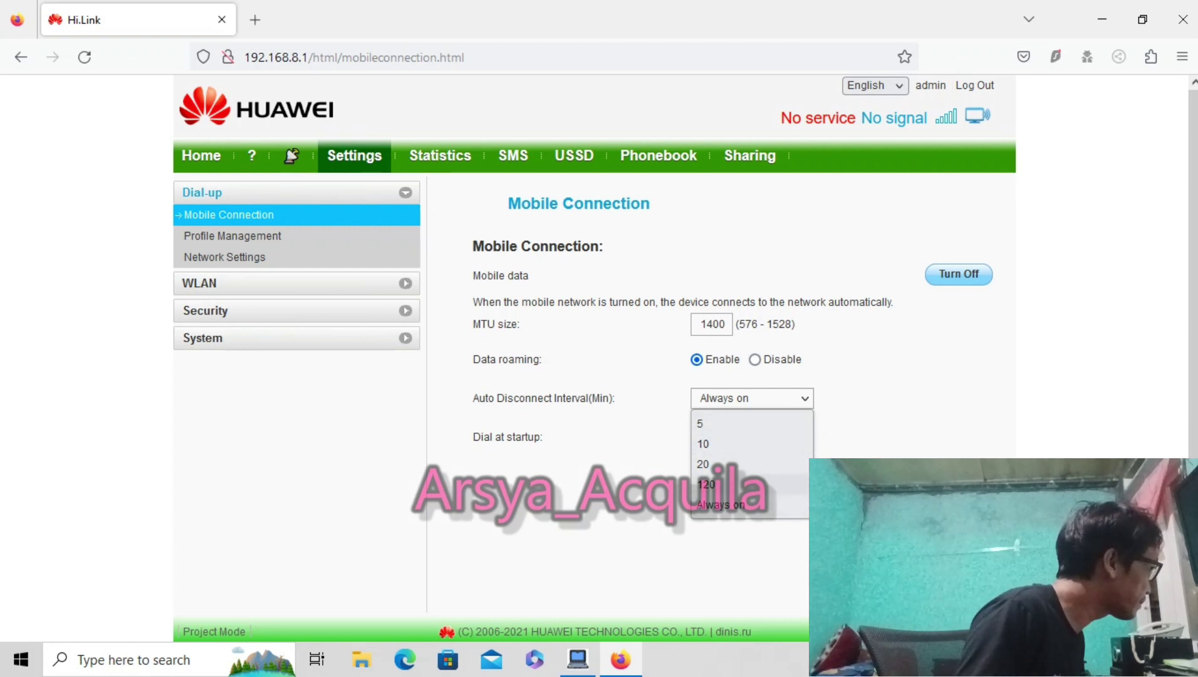
pyautogui.press('Escape')
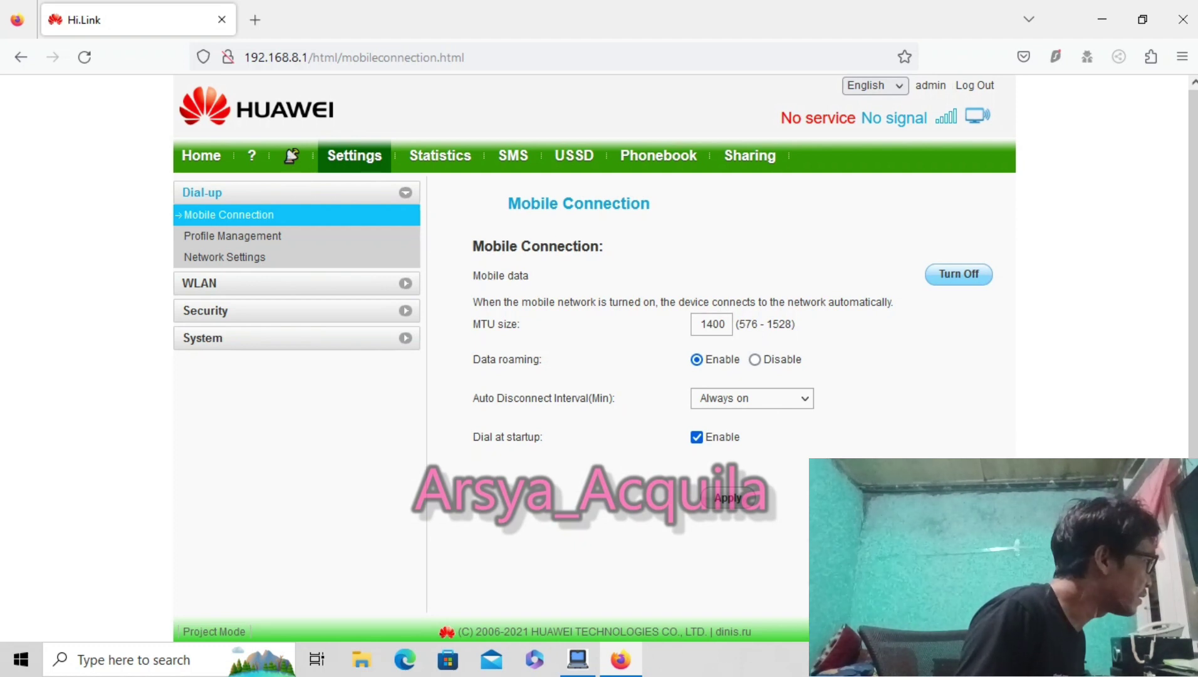
pyautogui.click(201, 155)
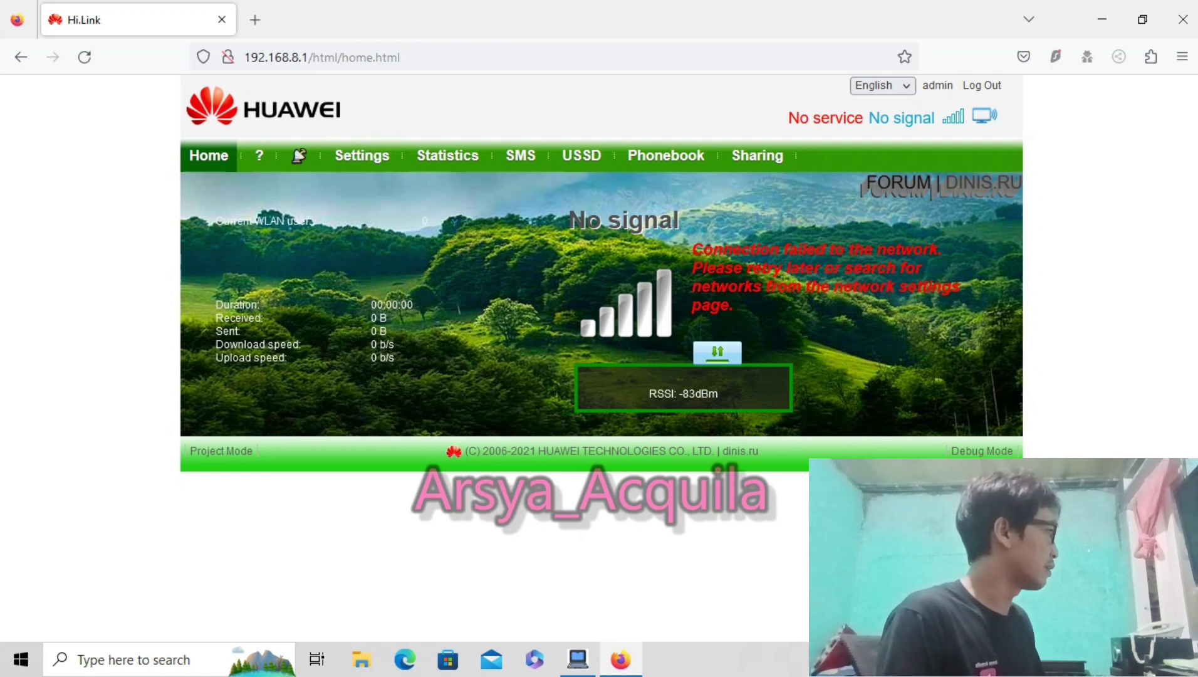
# - Open the file chooser for the home page wallpaper in Mod Settings and close it without choosing an image
pyautogui.click(362, 156)
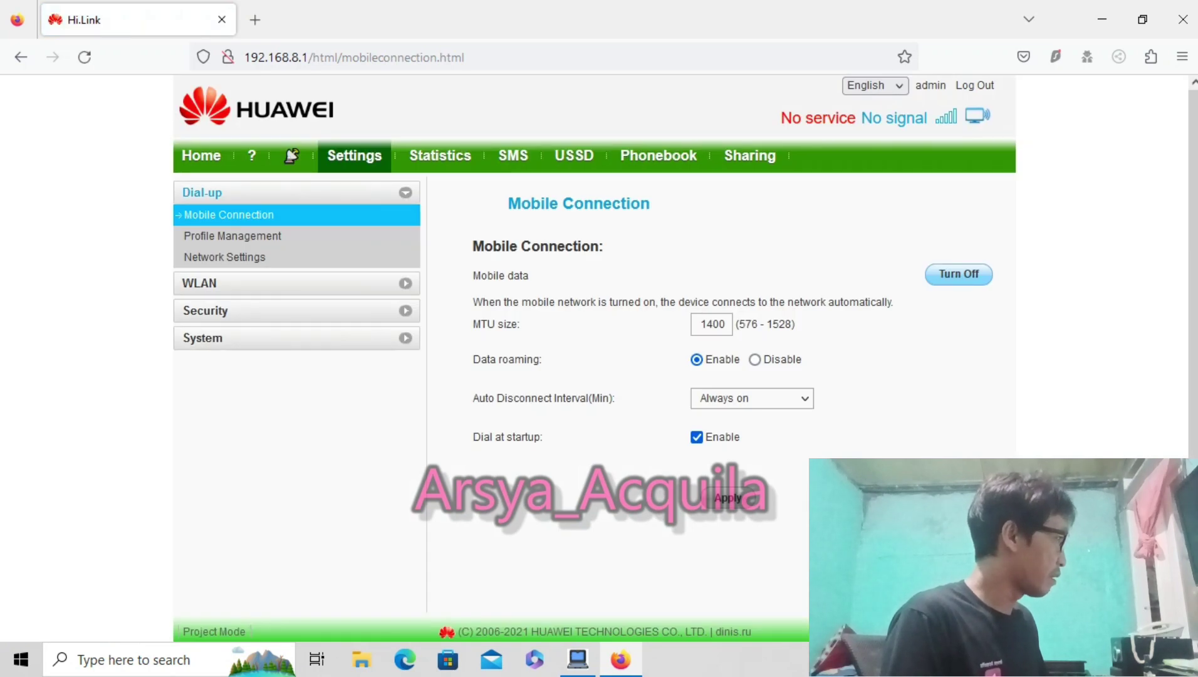
pyautogui.click(203, 338)
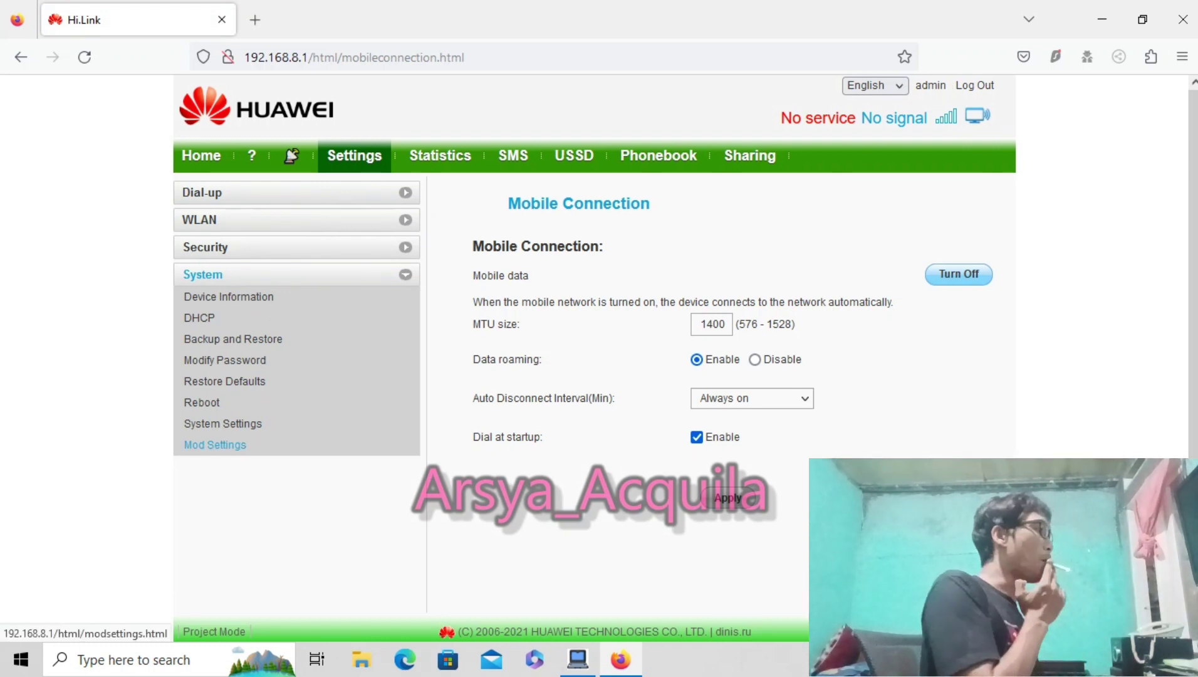
pyautogui.click(215, 444)
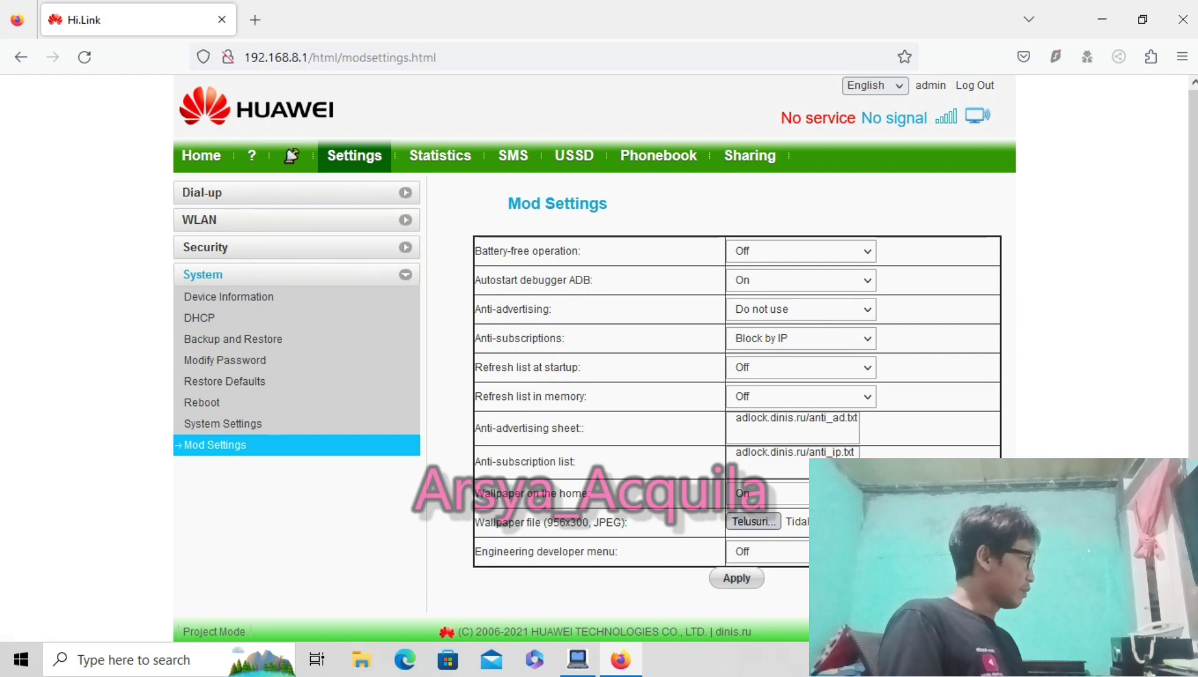
pyautogui.click(753, 521)
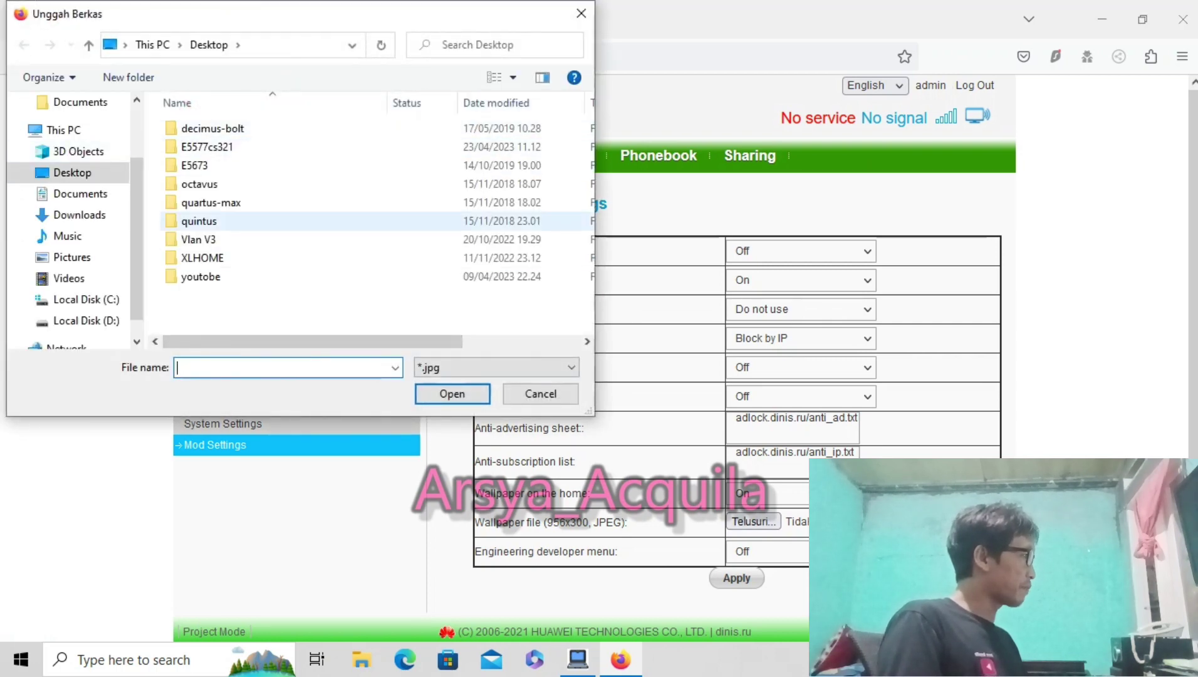
pyautogui.click(581, 13)
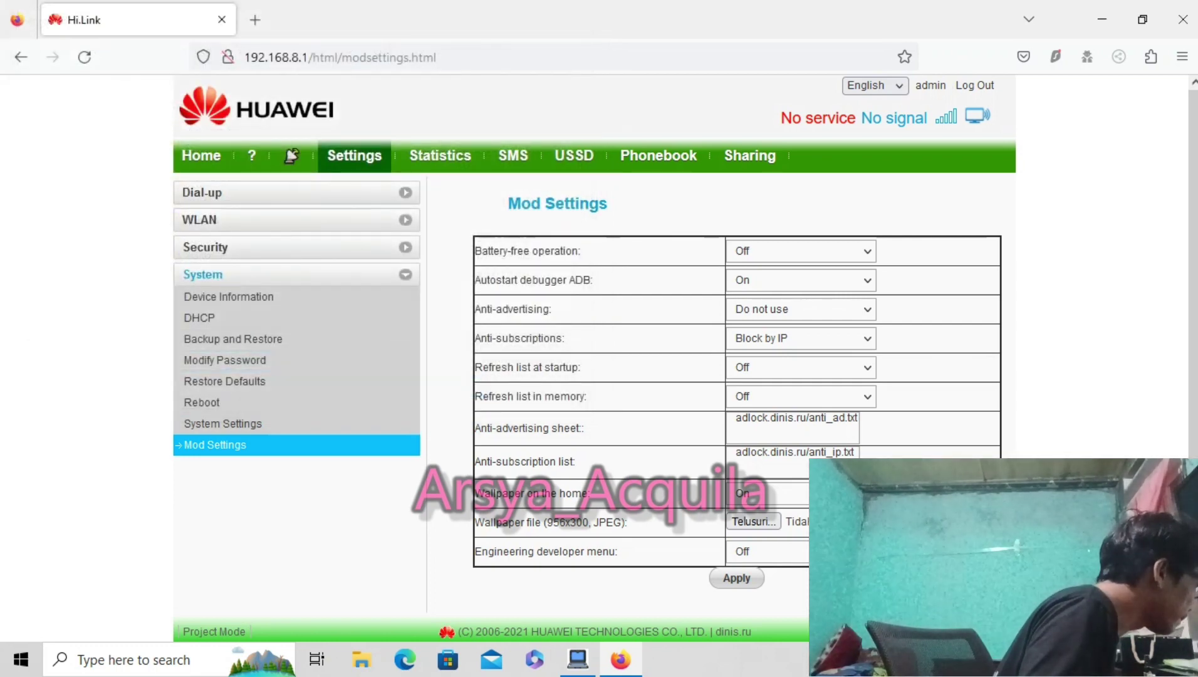
# - Turn on the Engineering developer menu in Mod Settings, apply the change and confirm the device restart
pyautogui.click(865, 551)
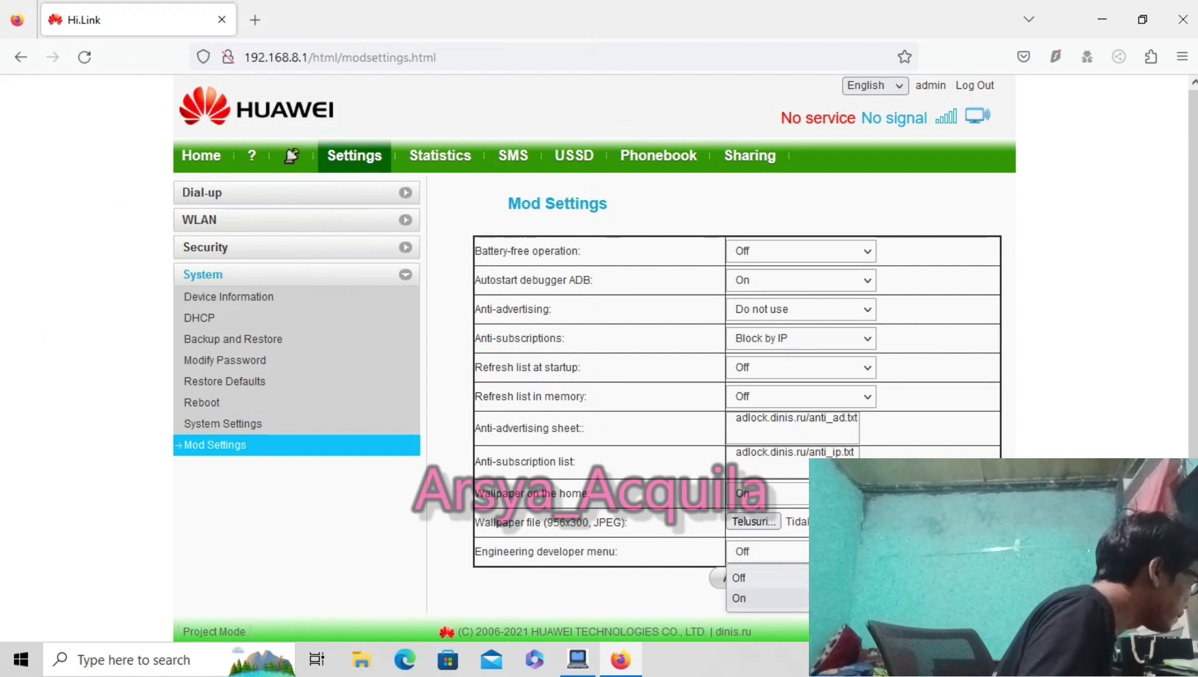
pyautogui.click(752, 598)
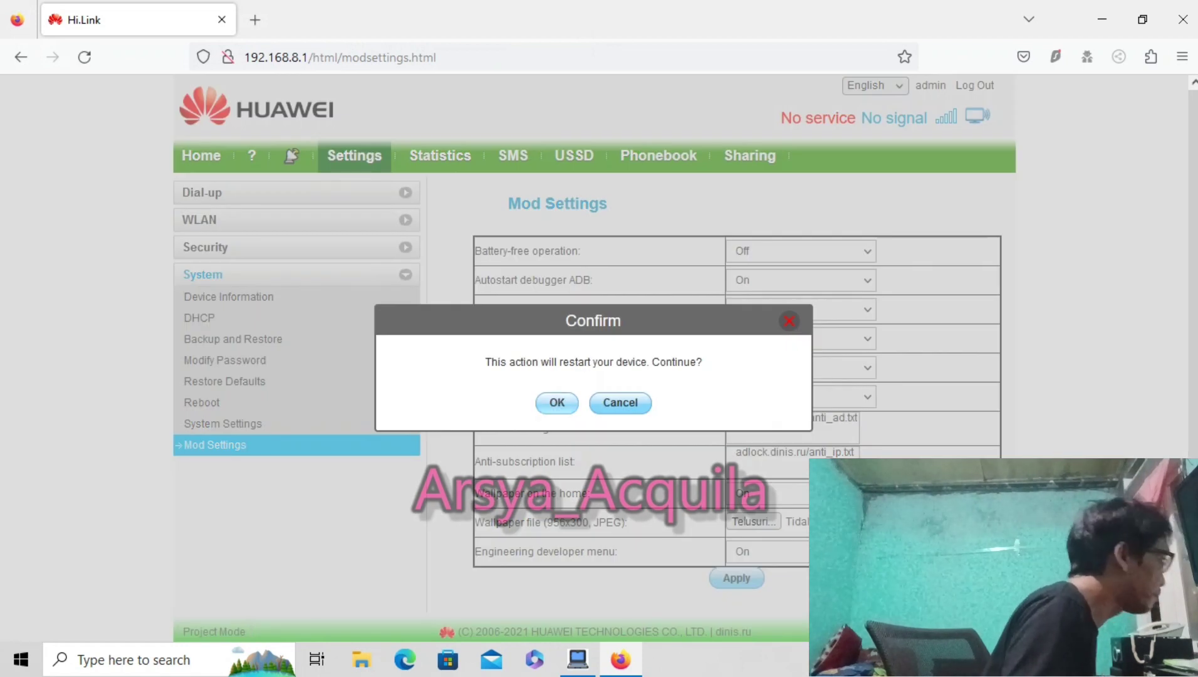
pyautogui.press('Return')
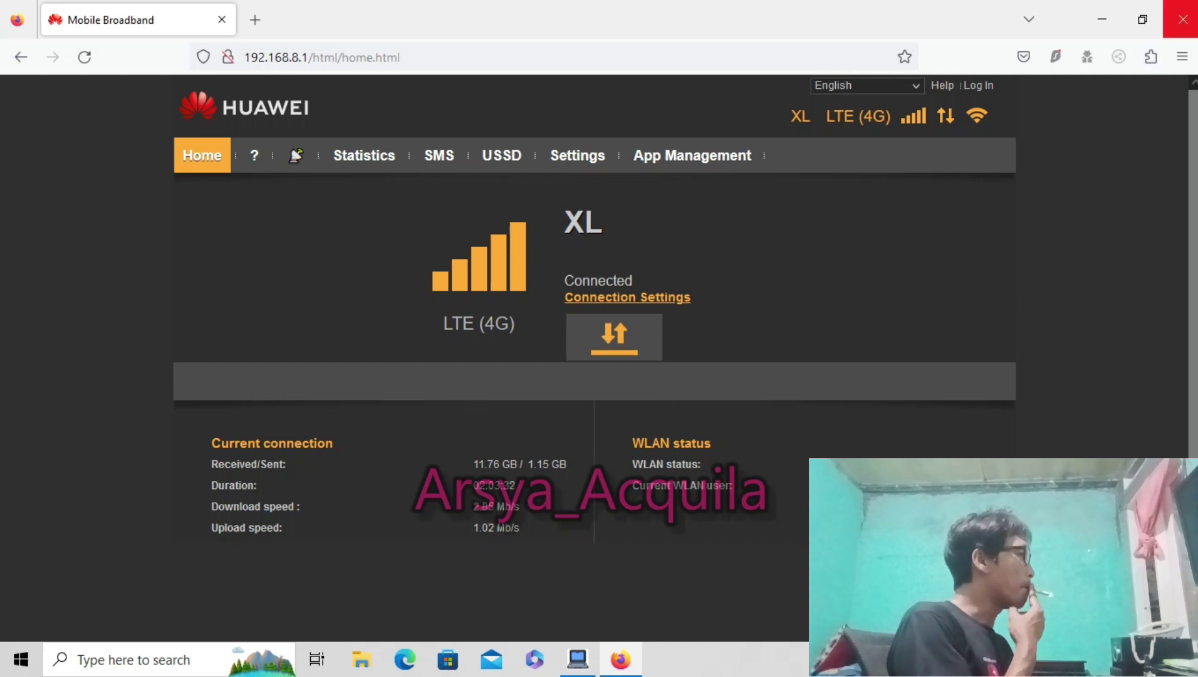
# - Close Firefox and disconnect the computer from its current 5G Wi-Fi network
pyautogui.click(1183, 19)
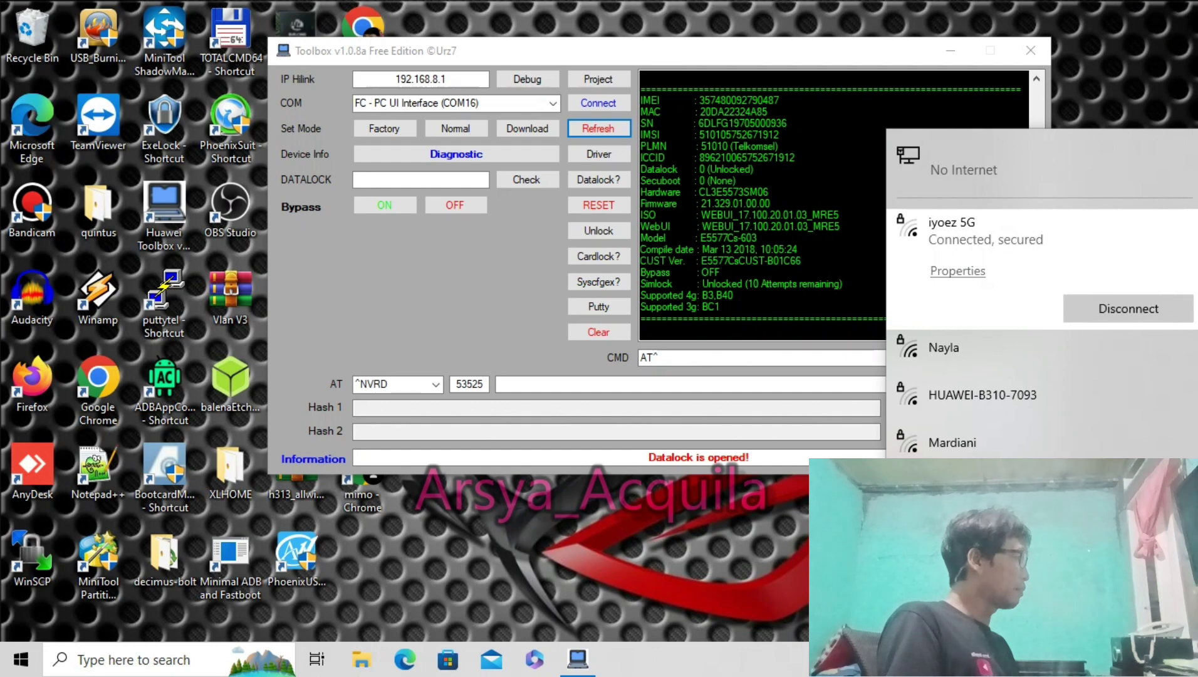
pyautogui.click(1129, 309)
pyautogui.press('Escape')
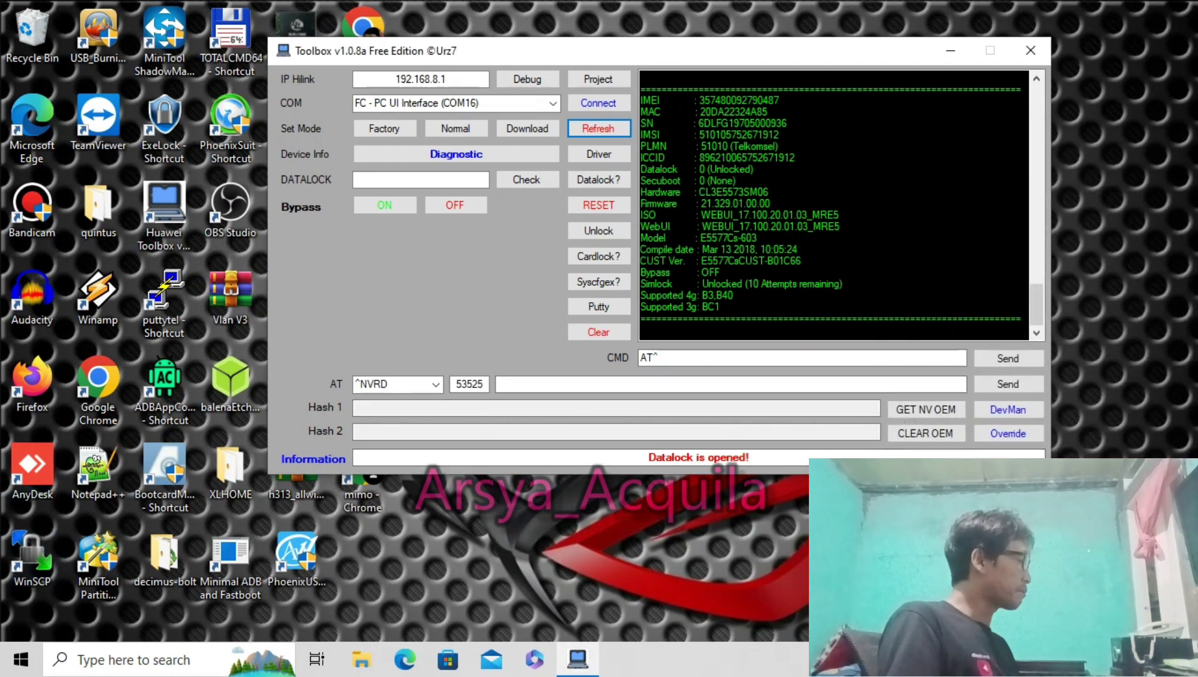
# - Reopen the modem's web interface at 192.168.8.1, using Microsoft Edge, and log in to its Settings as admin
pyautogui.doubleClick(31, 379)
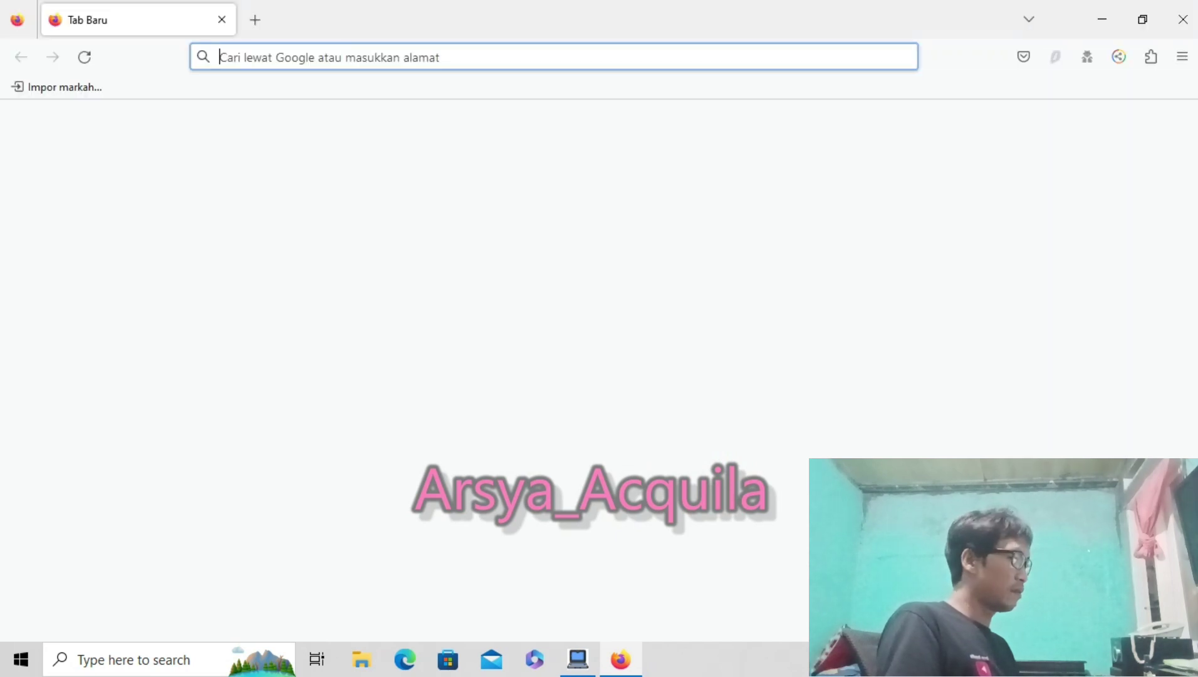
pyautogui.click(337, 444)
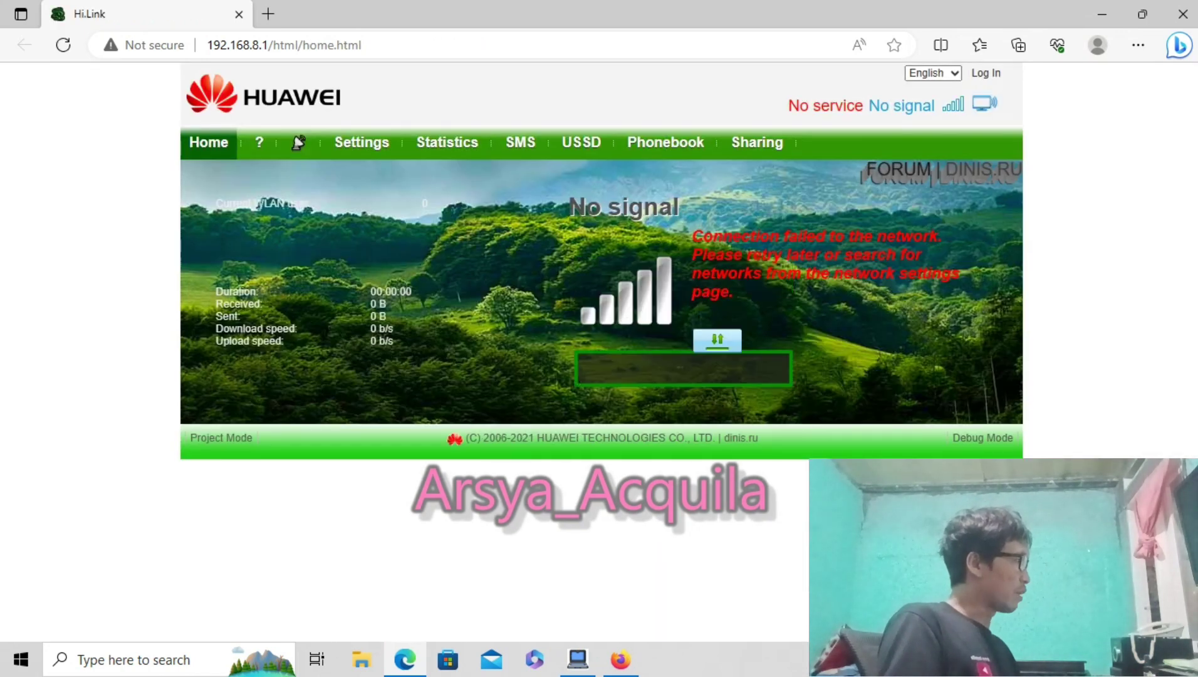
pyautogui.click(362, 142)
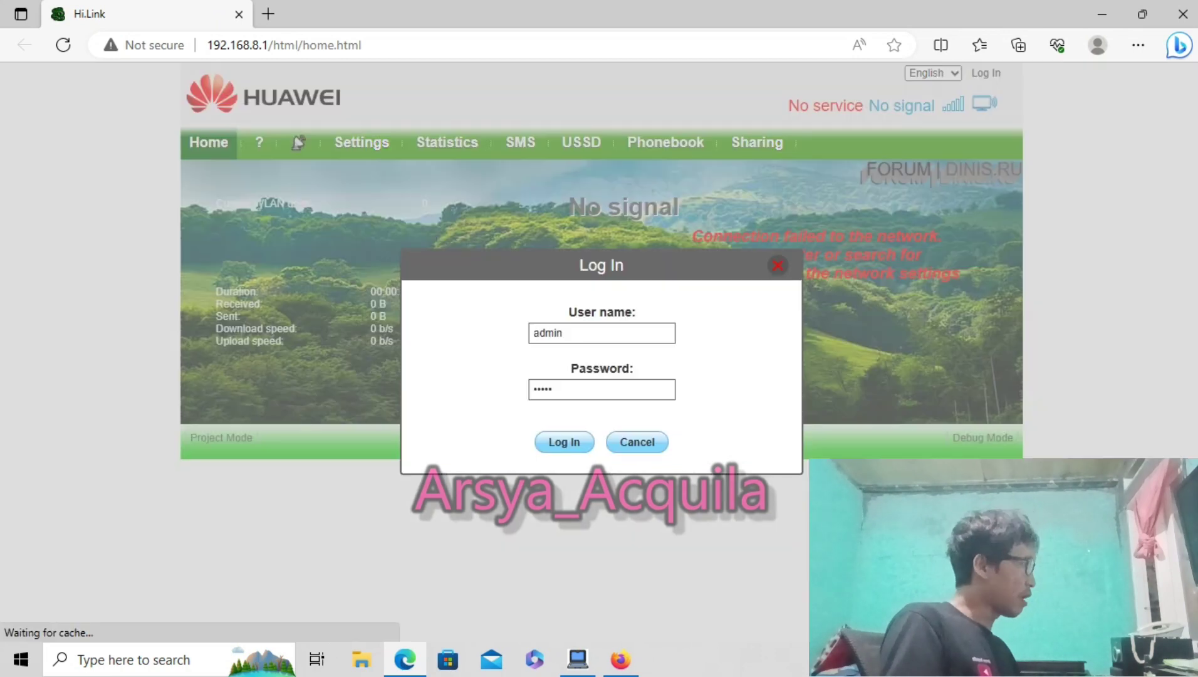
pyautogui.press('Return')
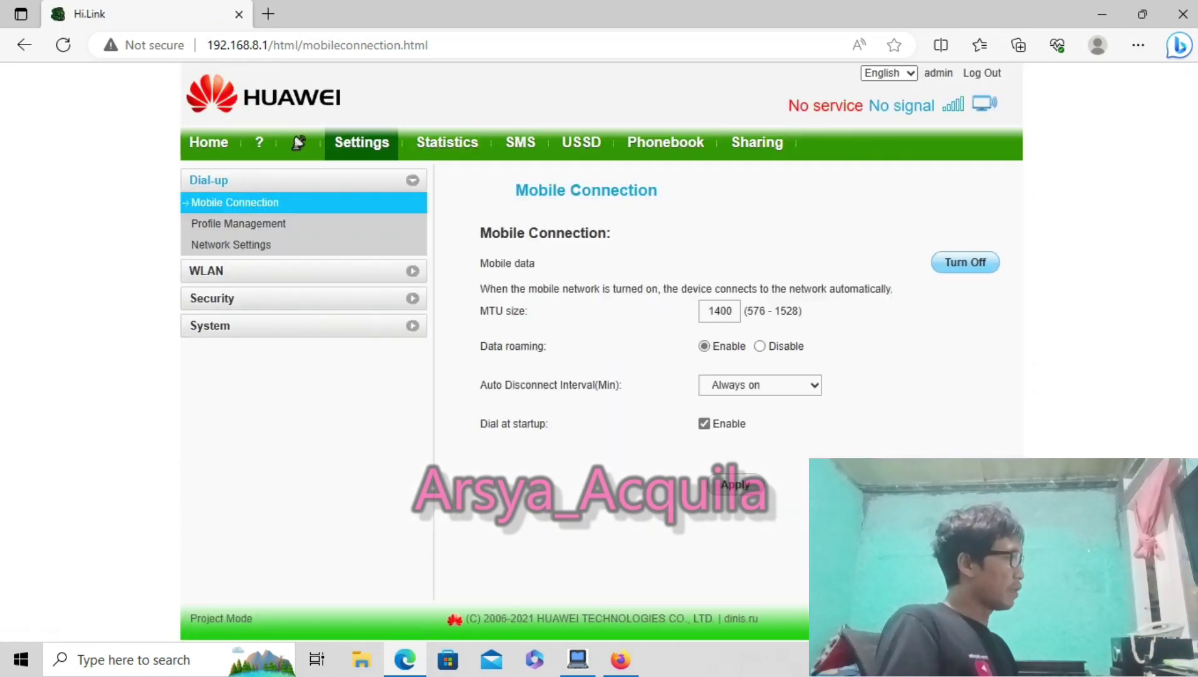
# - Open the system's Mod Settings page and review all its options from TTL fix down to the Engineering developer menu
pyautogui.click(210, 325)
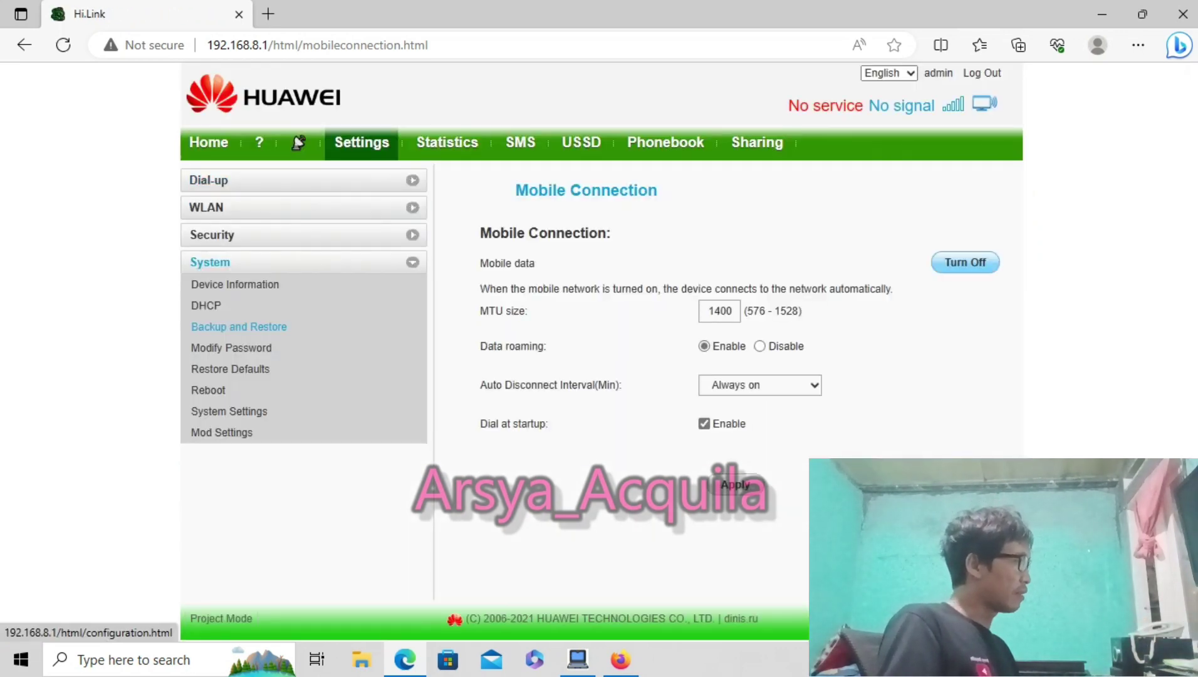
pyautogui.click(222, 433)
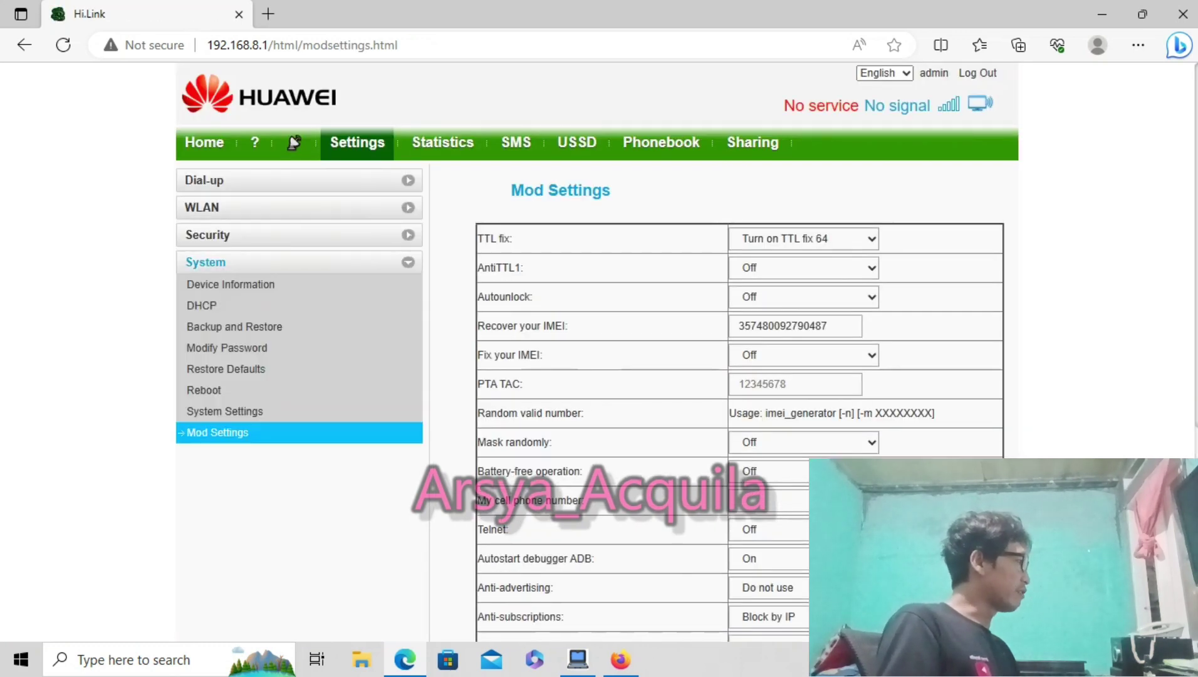
pyautogui.scroll(-5, 599, 351)
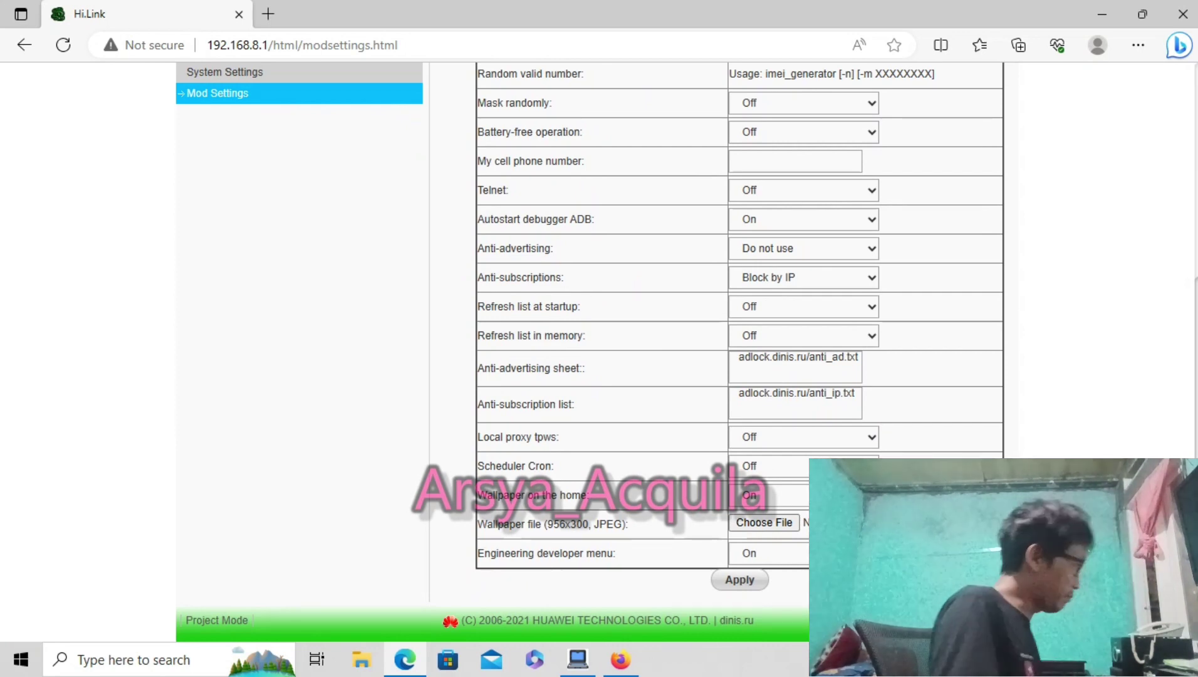
pyautogui.scroll(5, 598, 351)
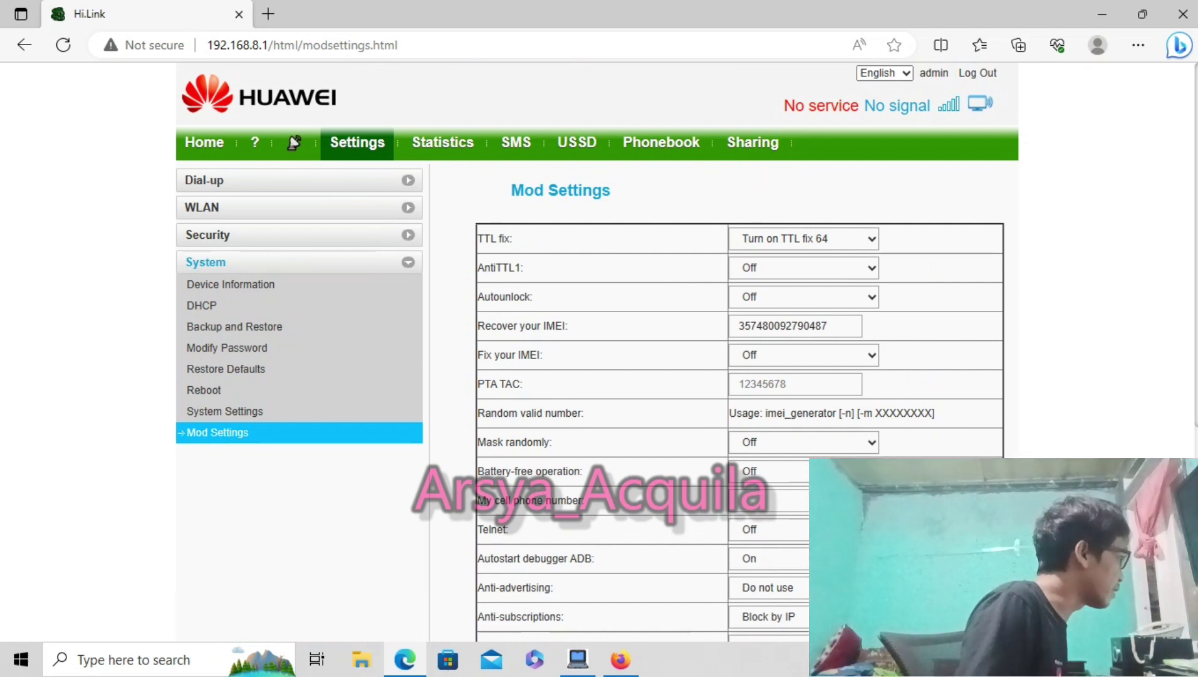
# - Examine the TTL fix choices without changing them, and look over the IMEI recovery field and nearby options
pyautogui.click(803, 238)
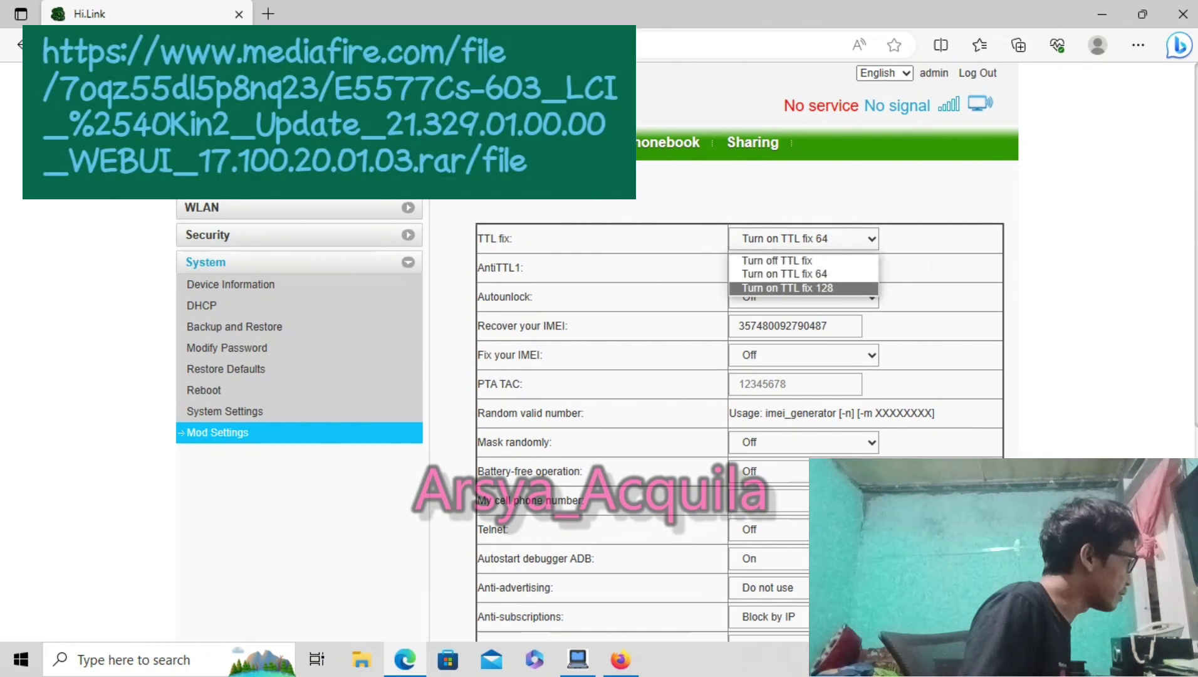
pyautogui.press('Escape')
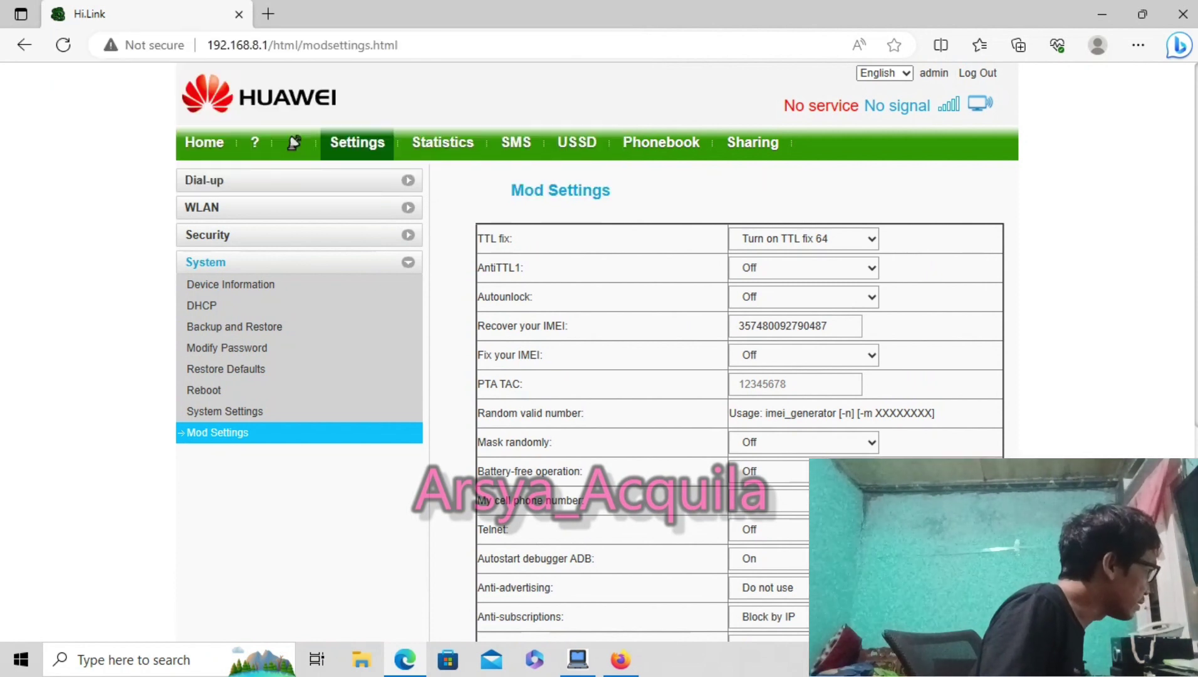
pyautogui.moveTo(827, 326); pyautogui.dragTo(737, 325)
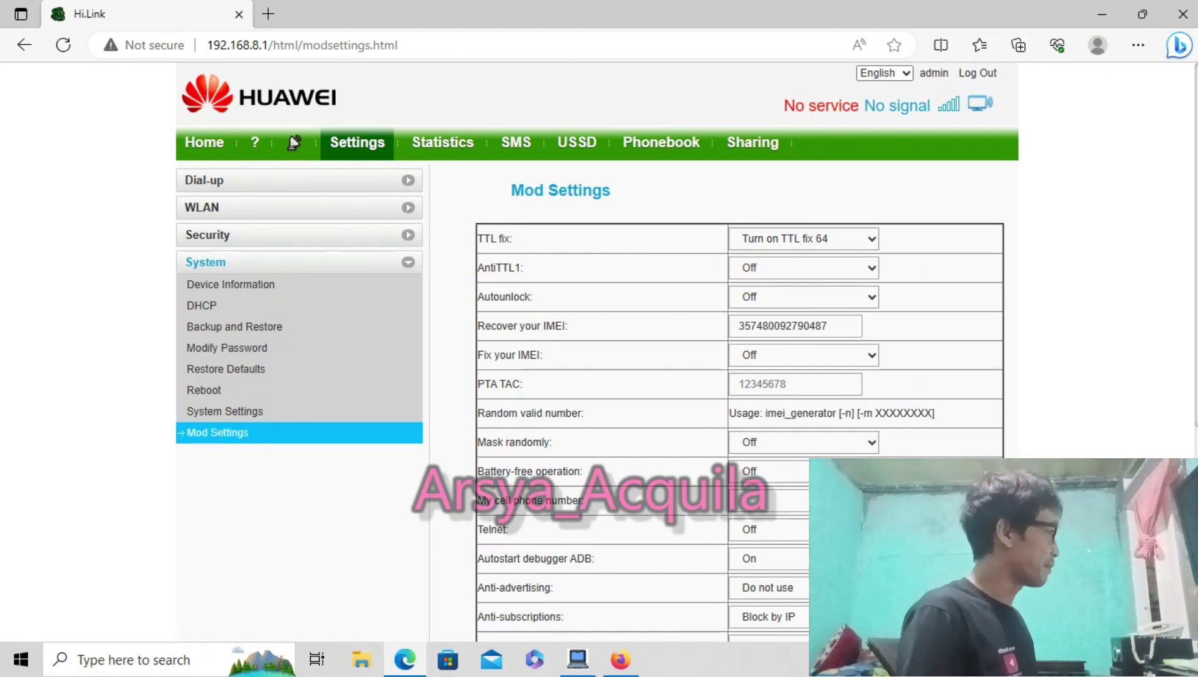
pyautogui.scroll(-3, 687, 351)
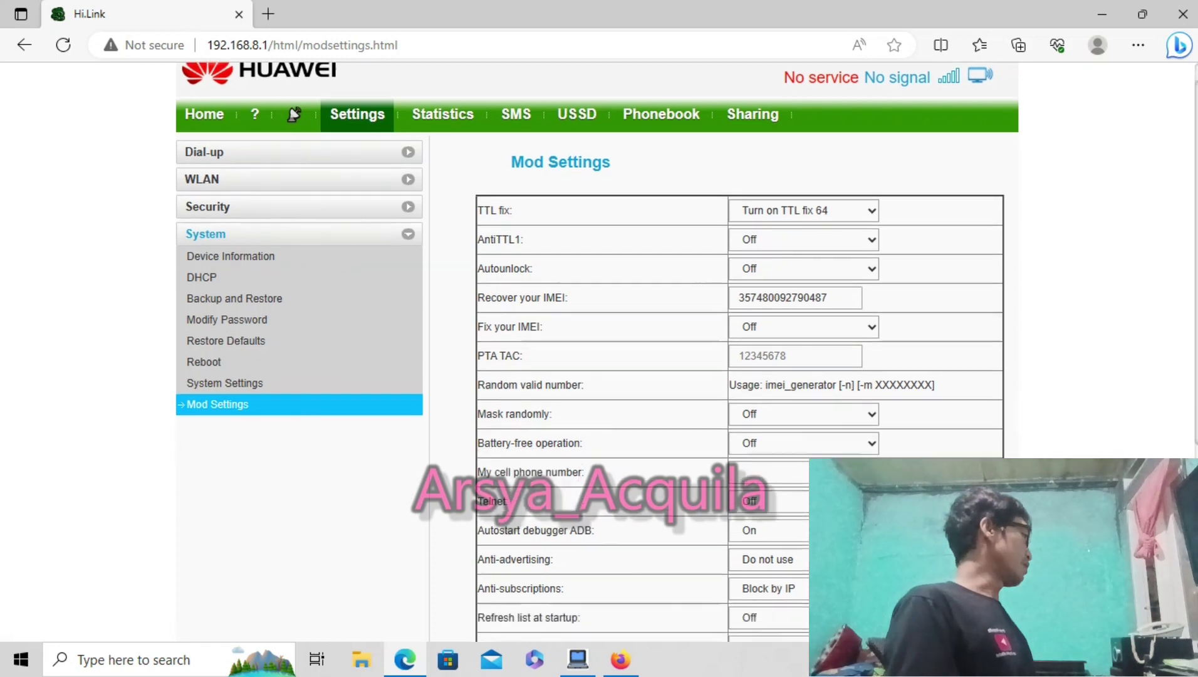
pyautogui.scroll(3, 687, 351)
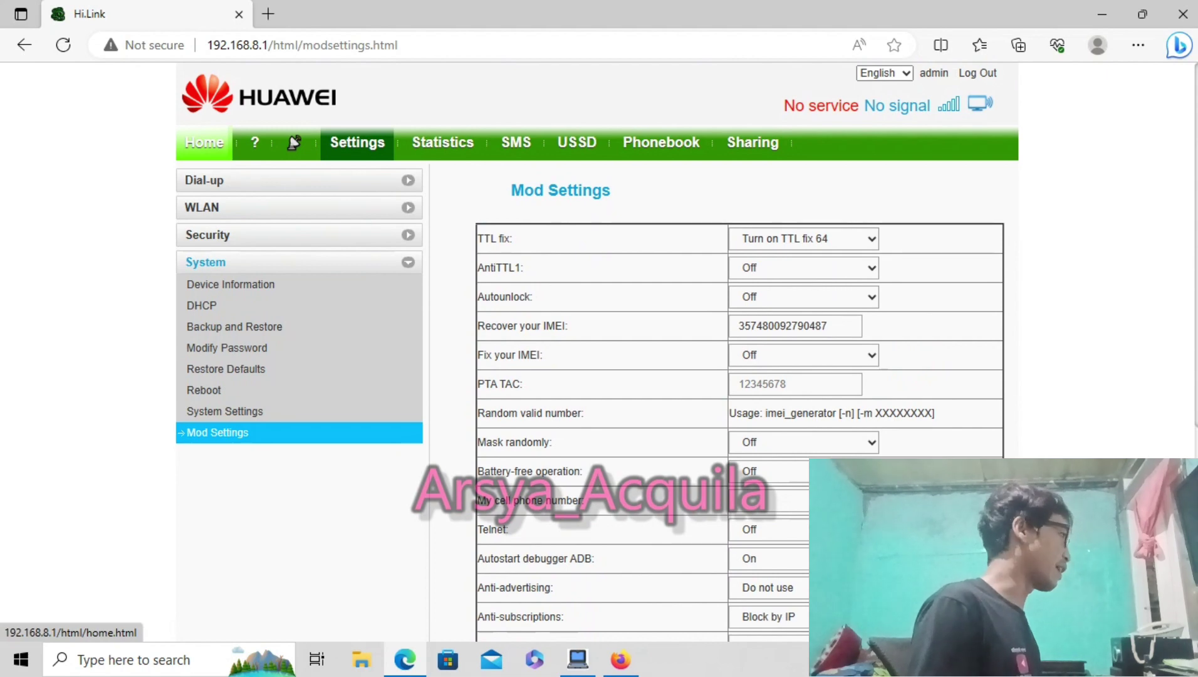
# - Return to the modem's home page and reload it to check the signal status
pyautogui.click(205, 142)
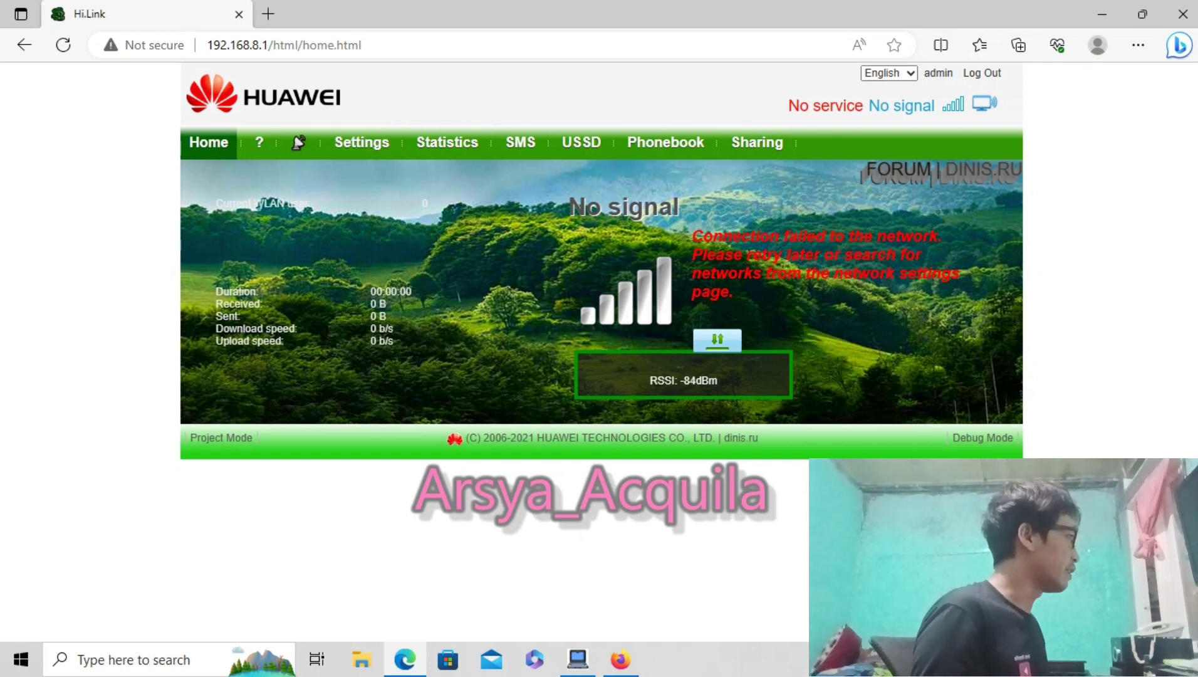
pyautogui.press('F5')
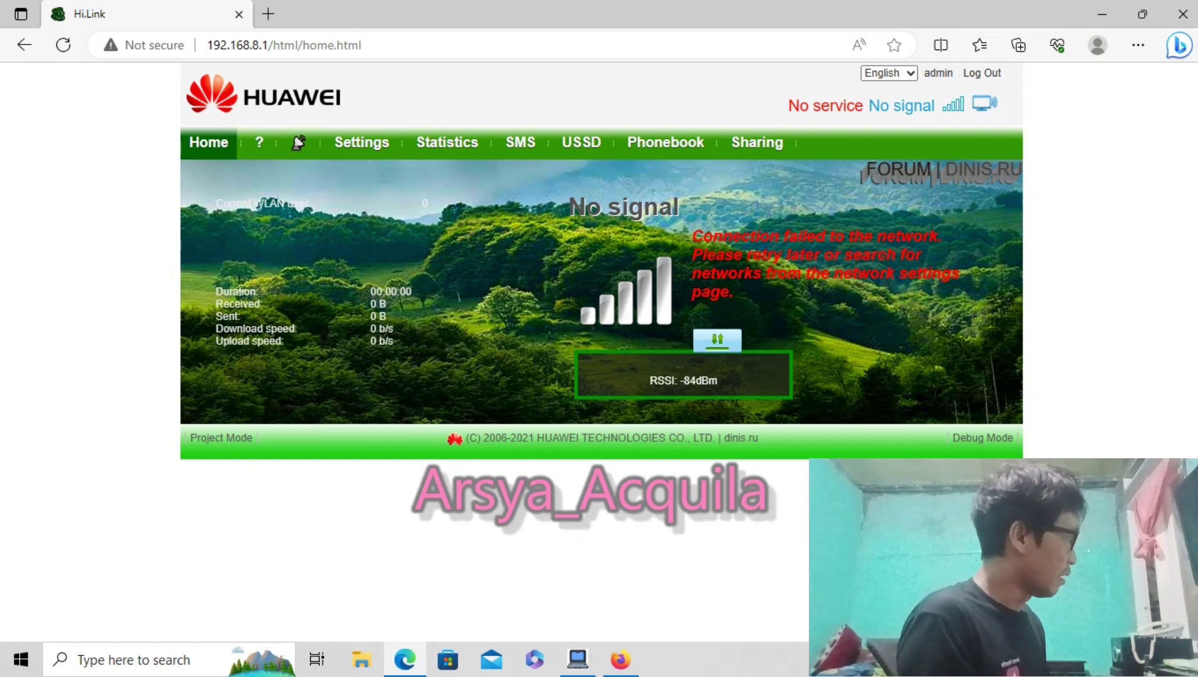
pyautogui.click(209, 142)
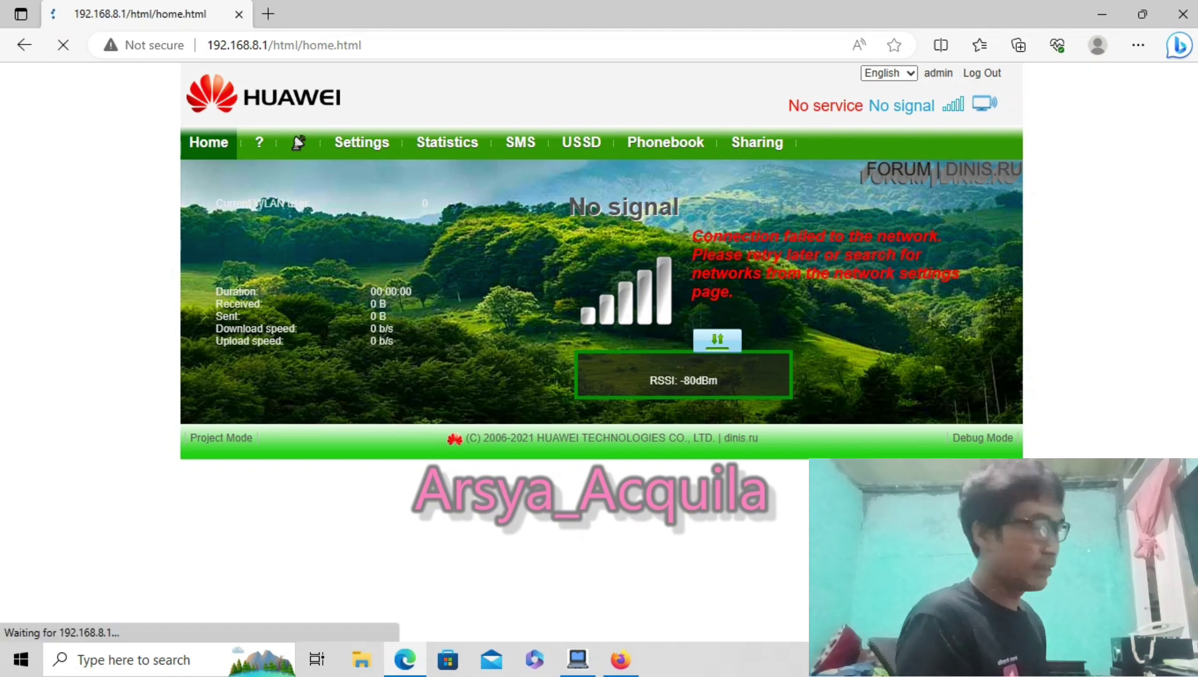